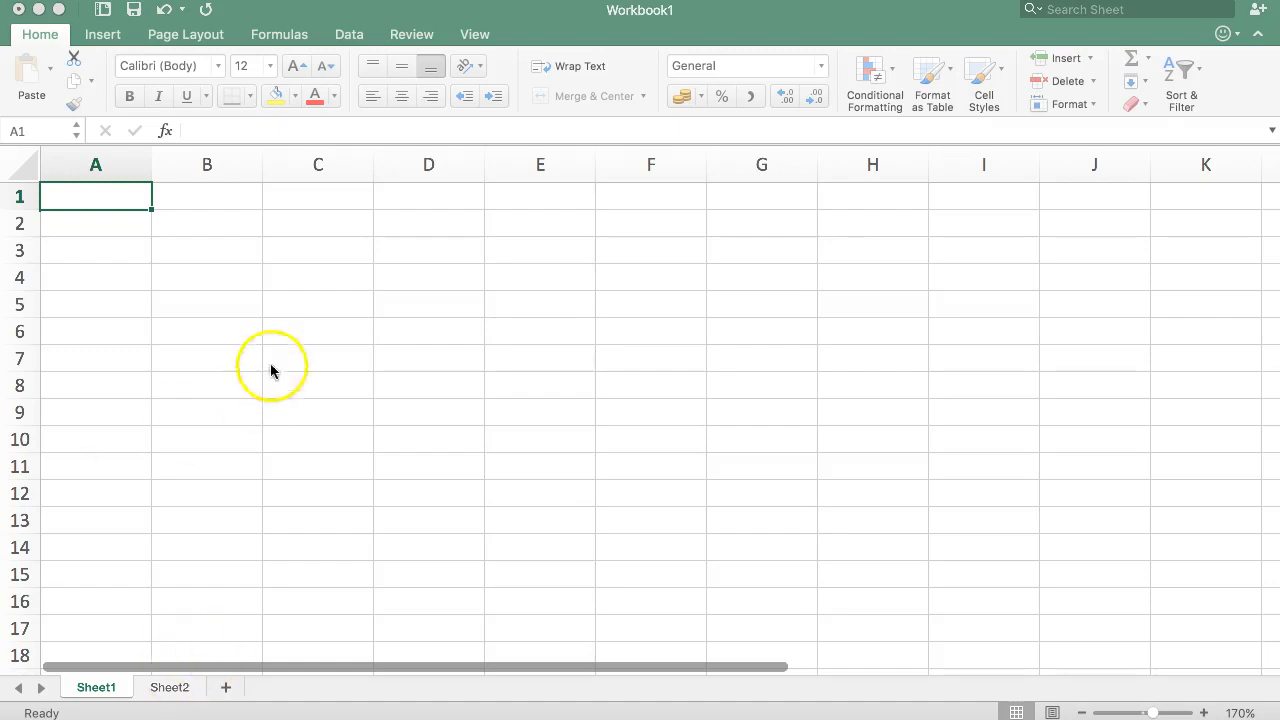
left_click(189, 279)
left_click(104, 200)
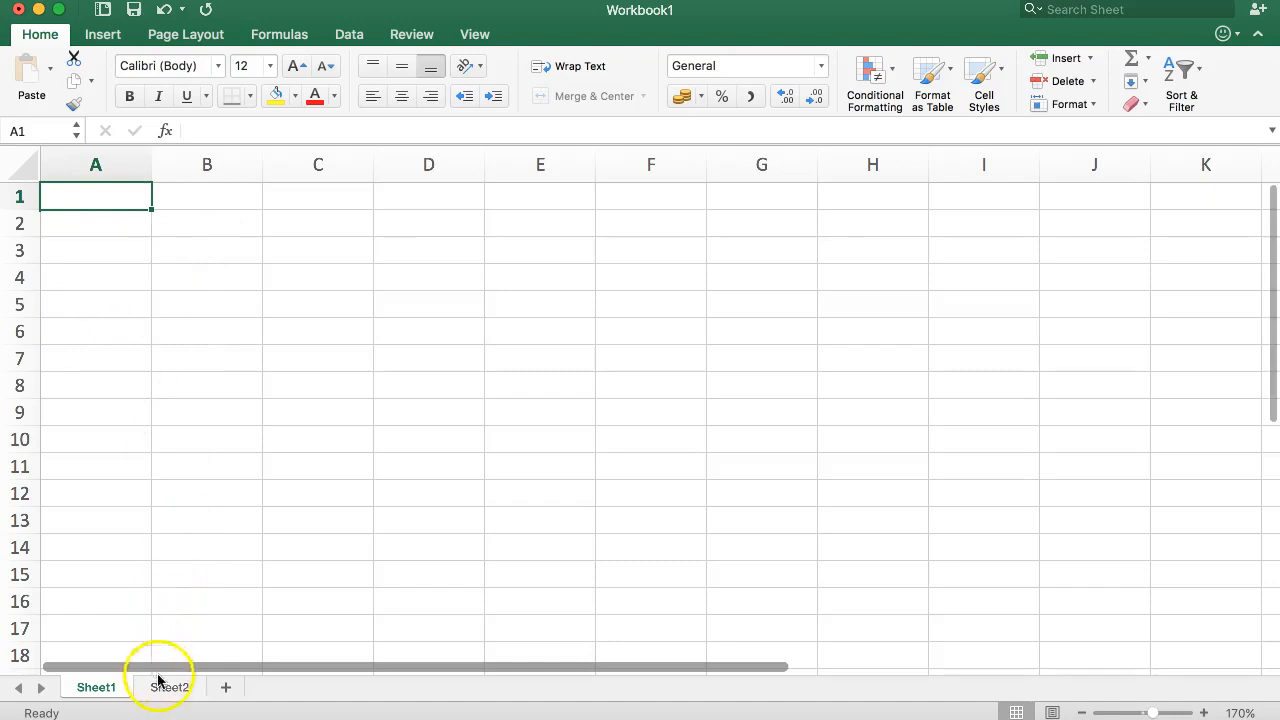
left_click(105, 280)
- Enter the fruit names Apples, Oranges, Pears, Kiwis and Melons in cells A1 to A5 of Sheet1
left_click(90, 207)
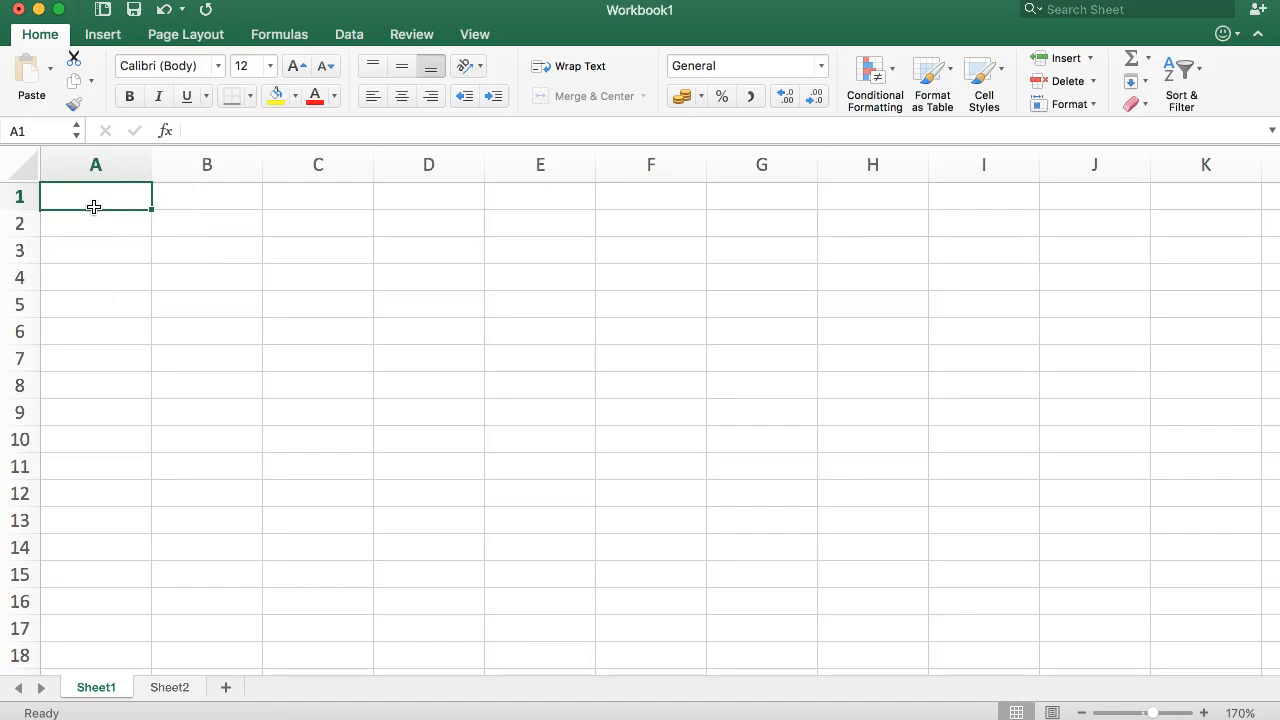
type("Apples")
key("Return")
type("Oranges")
key("Return")
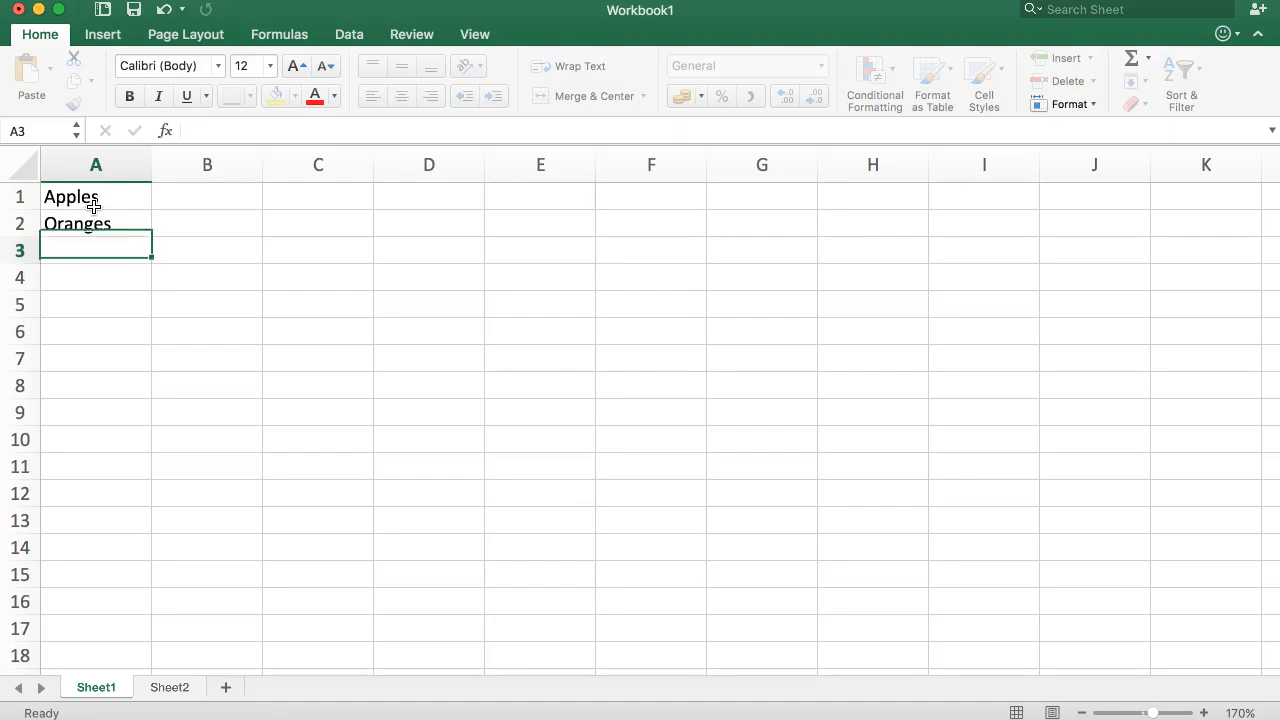
type("Pears")
key("Return")
type("Kiwis")
key("Return")
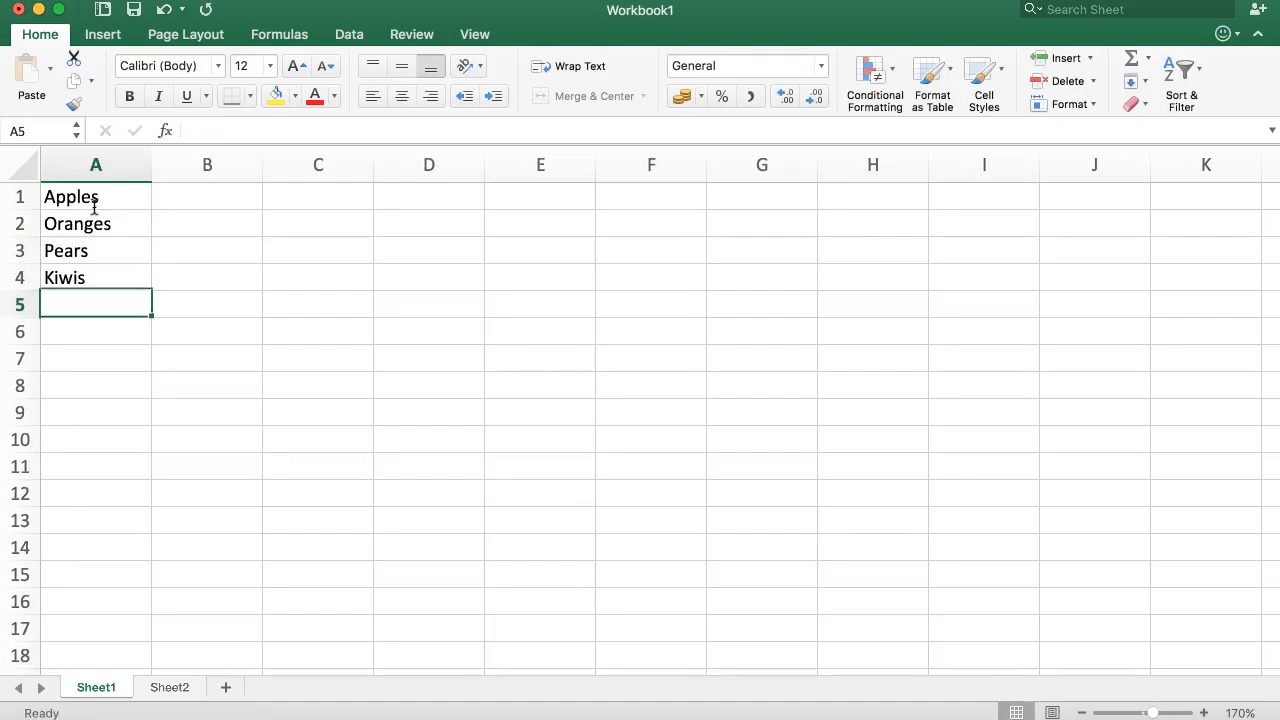
type("M")
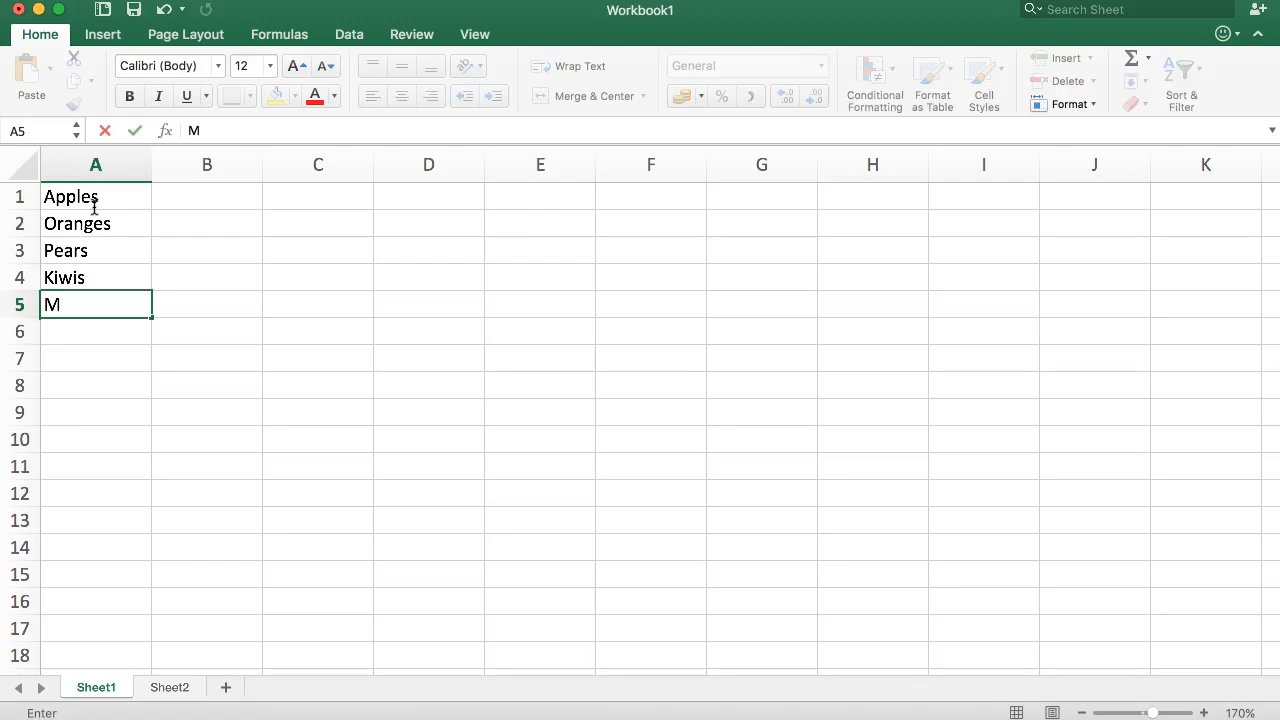
type("elons")
key("Return")
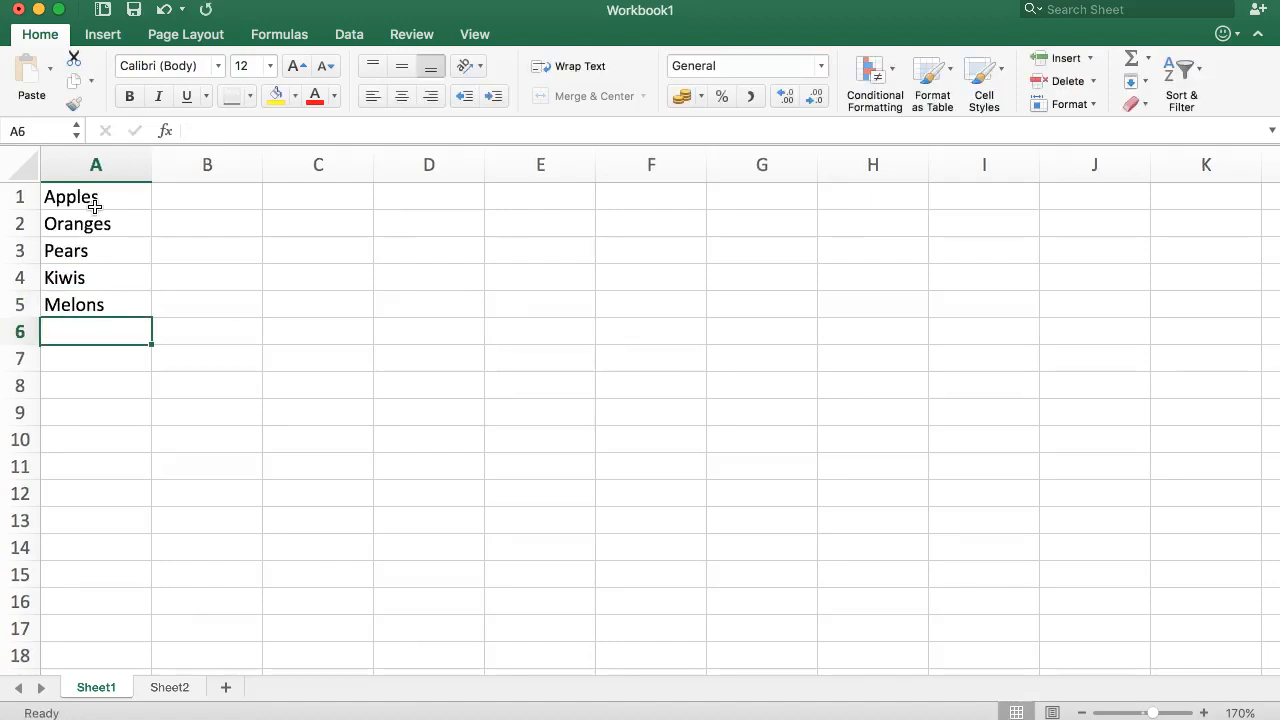
- Enter the values 10, 20, 30, 40 and 50 in cells B1 to B5 beside the fruit names
key("Right")
key("Up")
key("Up")
key("Up")
key("Up")
key("Up")
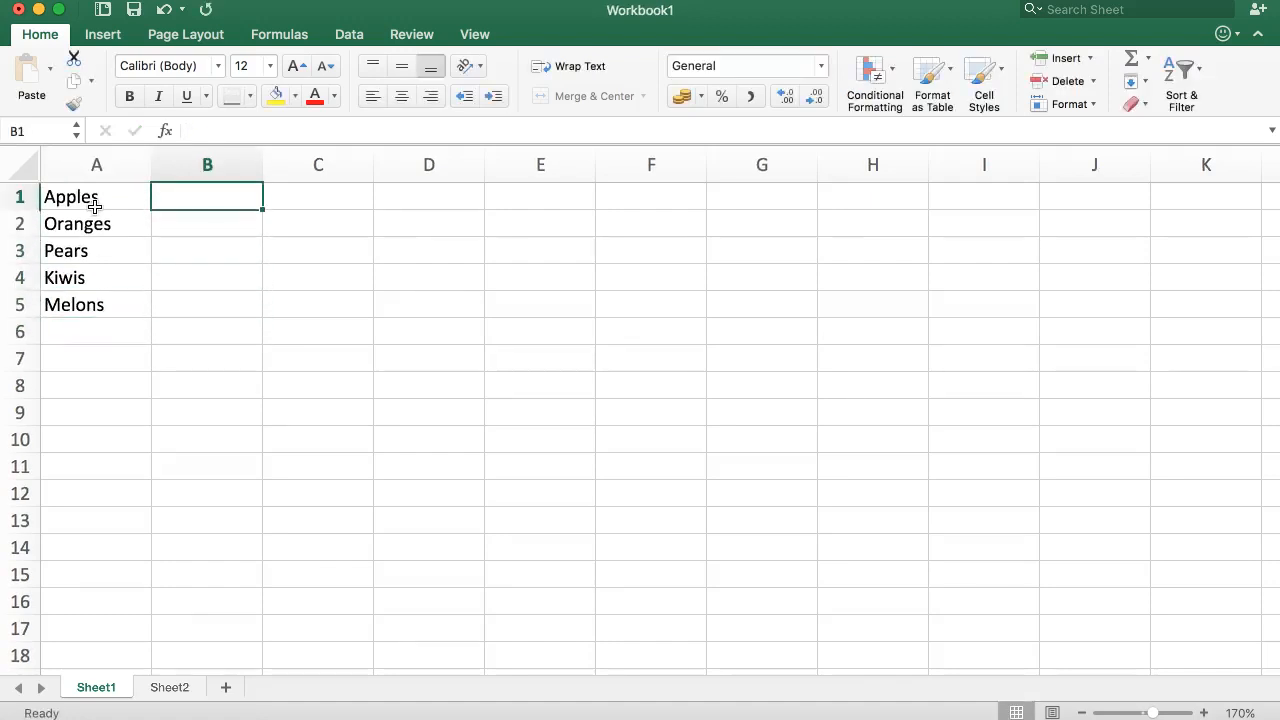
type("10")
key("Return")
type("20")
key("Return")
type("30")
key("Return")
type("405")
key("BackSpace")
key("Return")
type("50")
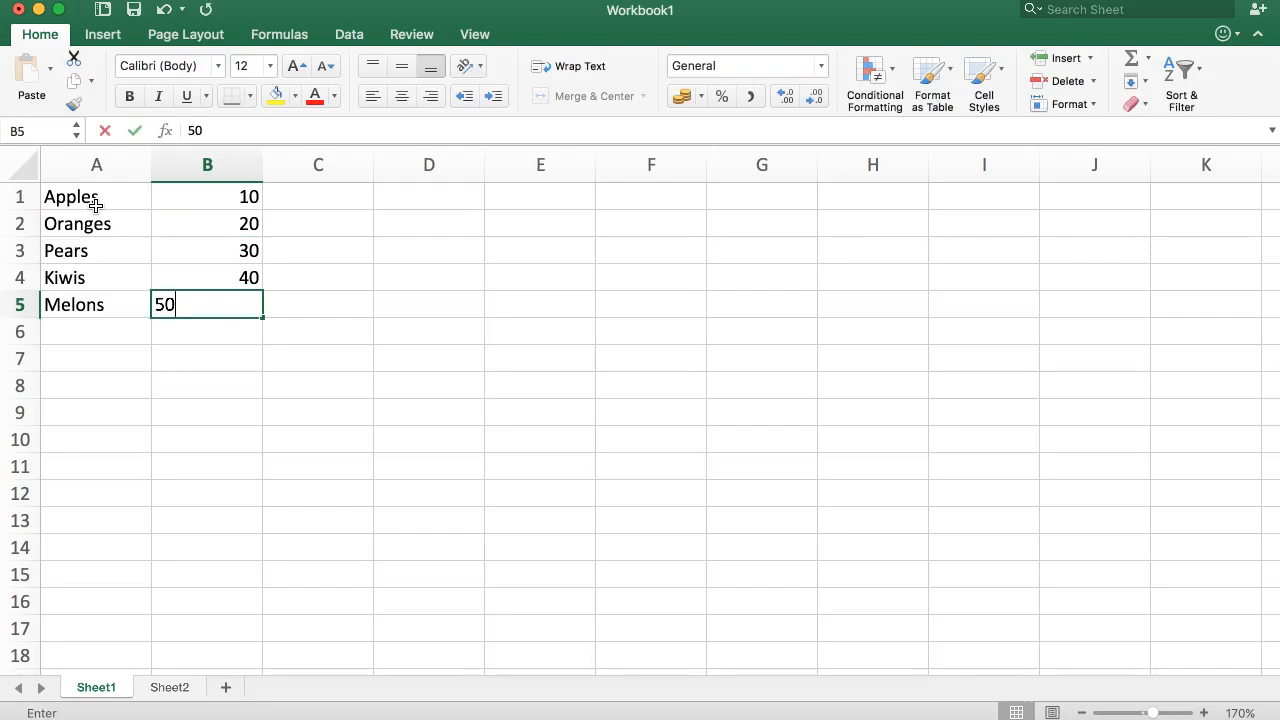
key("Return")
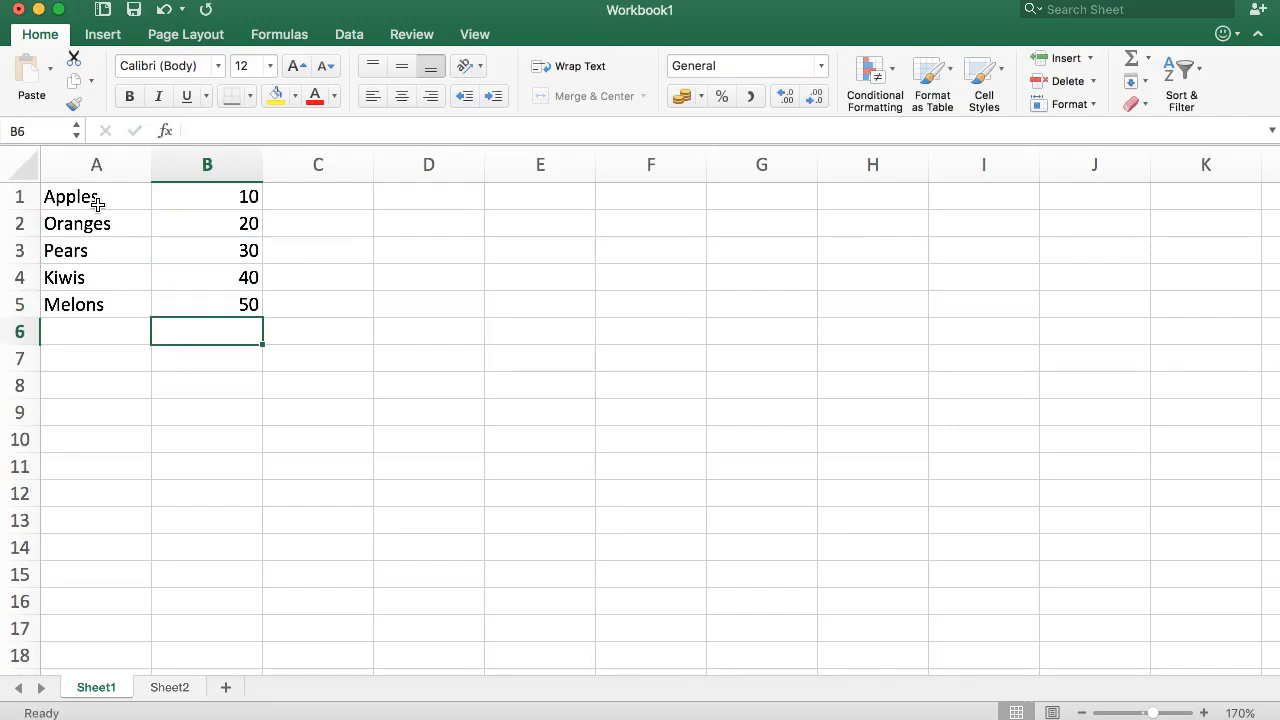
- Name the fruit range A1:A5 on Sheet1 FruitList
left_click_drag(71, 200, 200, 305)
left_click(90, 214)
left_click_drag(90, 214, 80, 303)
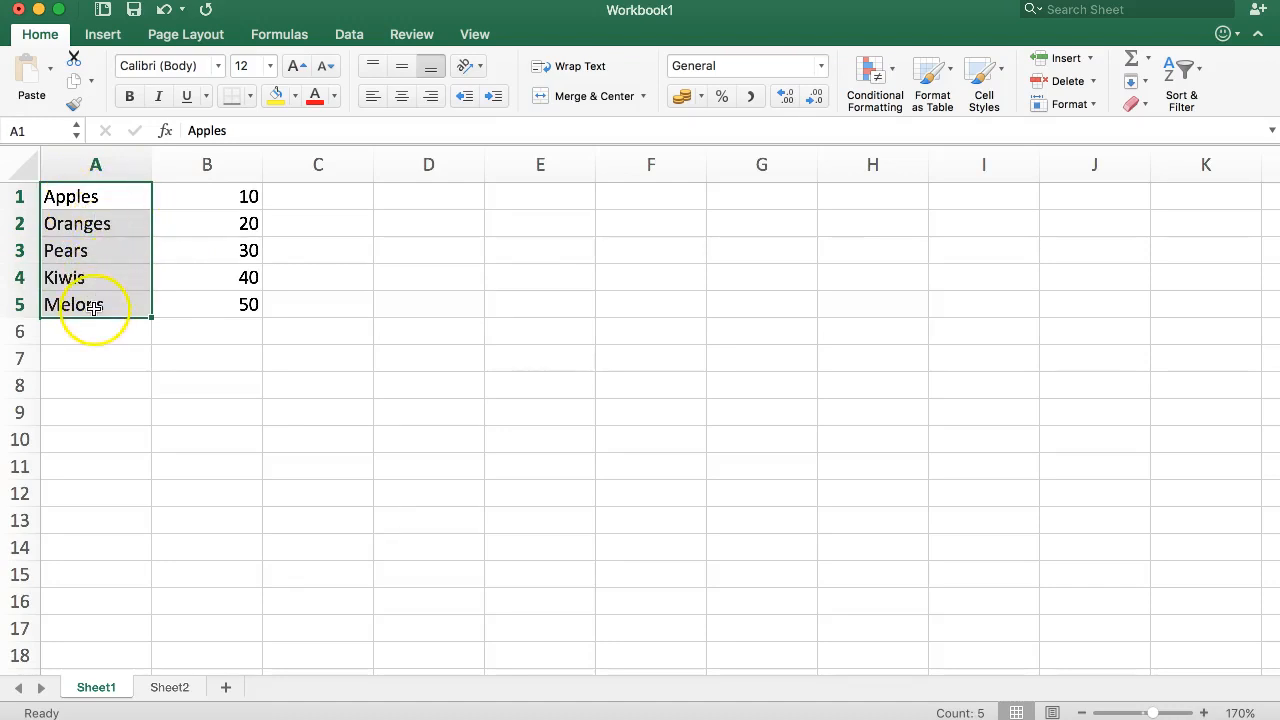
left_click(31, 130)
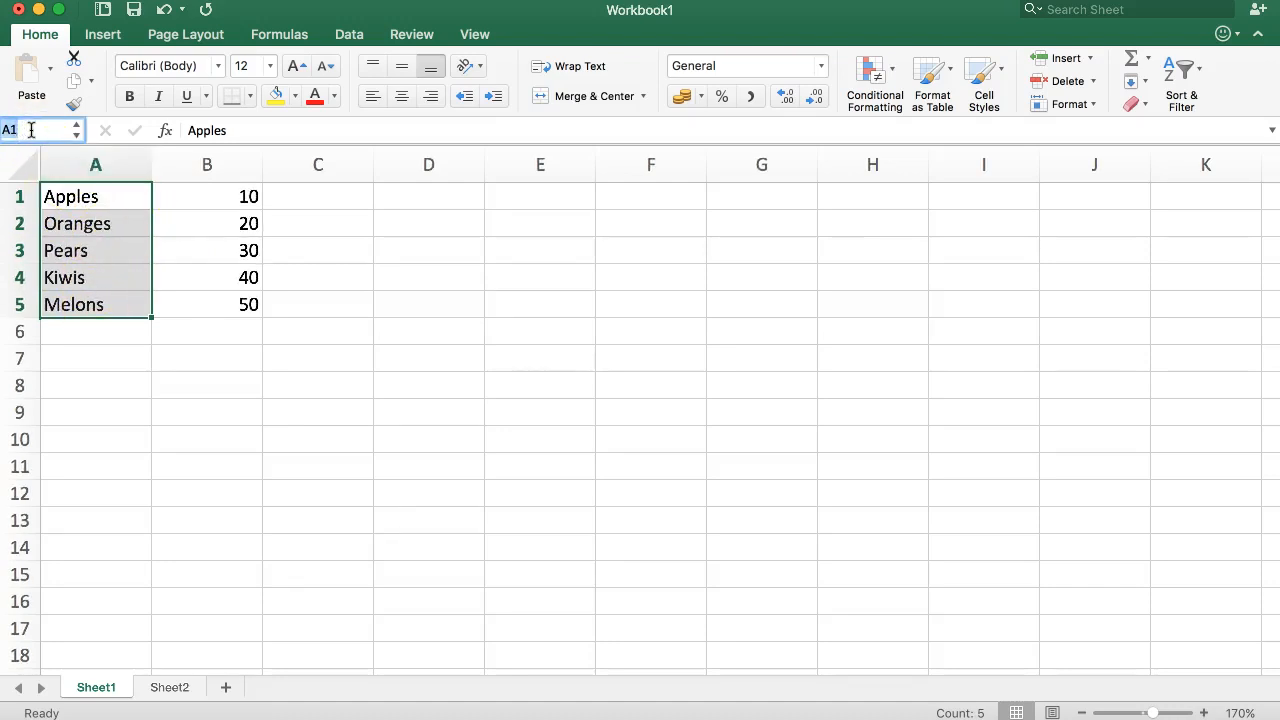
type("FruitList")
key("Return")
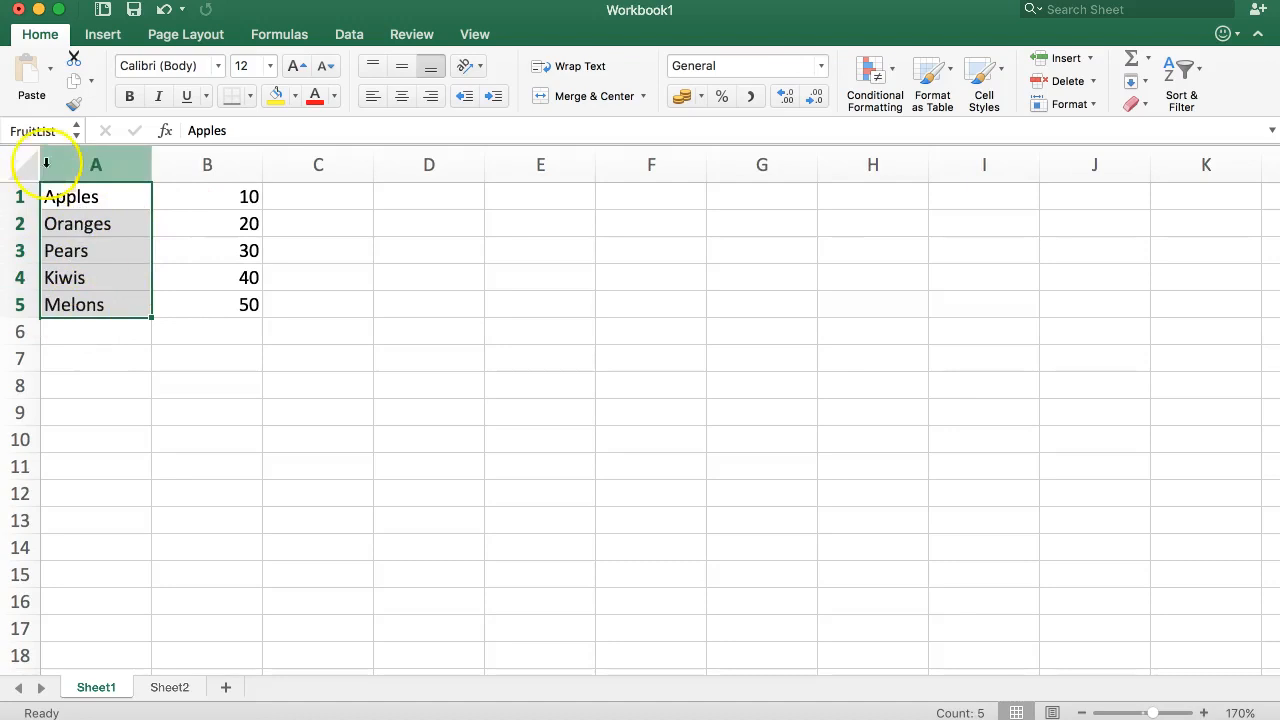
left_click(35, 131)
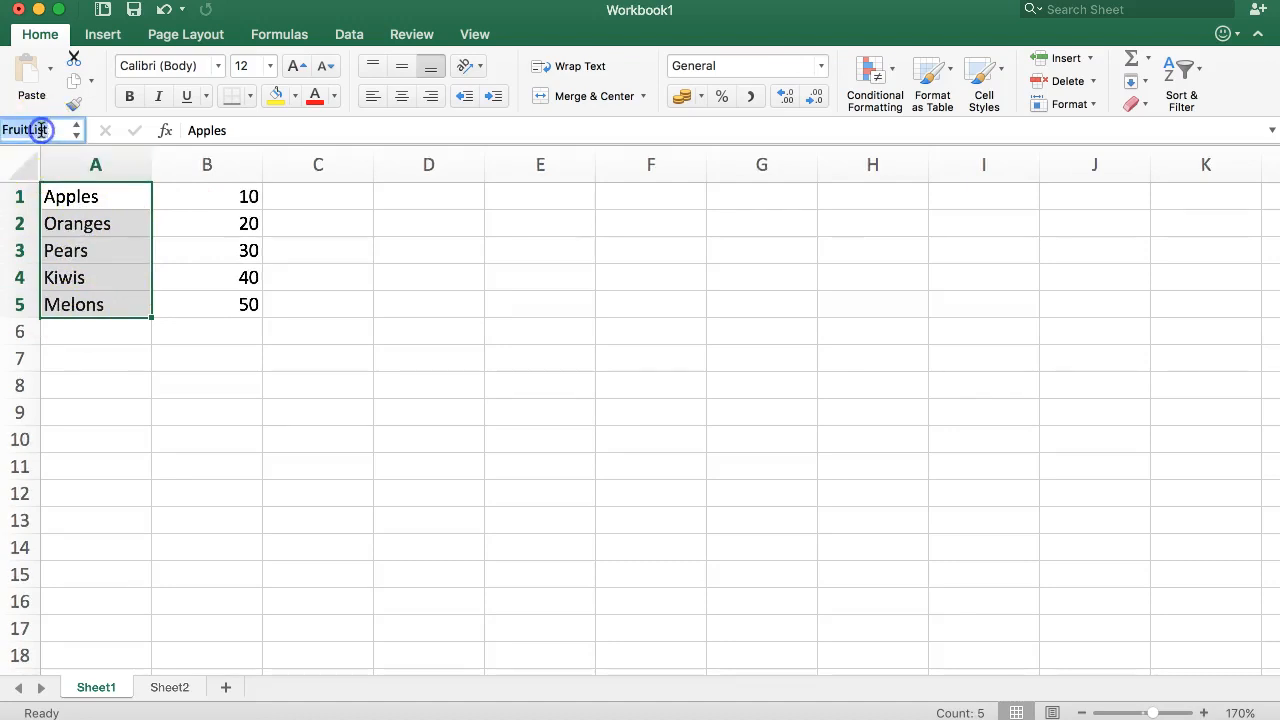
type("FruitList")
key("Return")
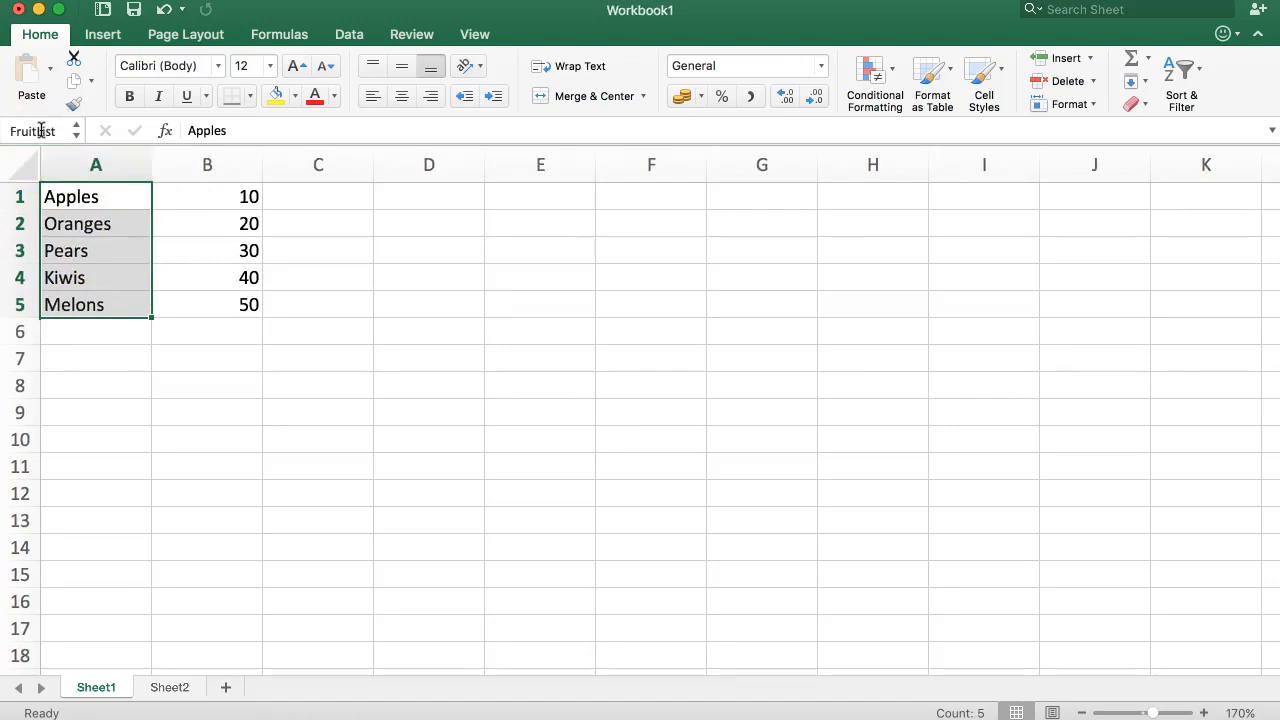
- Check which cells the defined name FruitList covers by selecting single fruits, the whole range and the name itself
left_click(72, 226)
left_click(44, 130)
left_click(90, 250)
left_click_drag(88, 200, 91, 303)
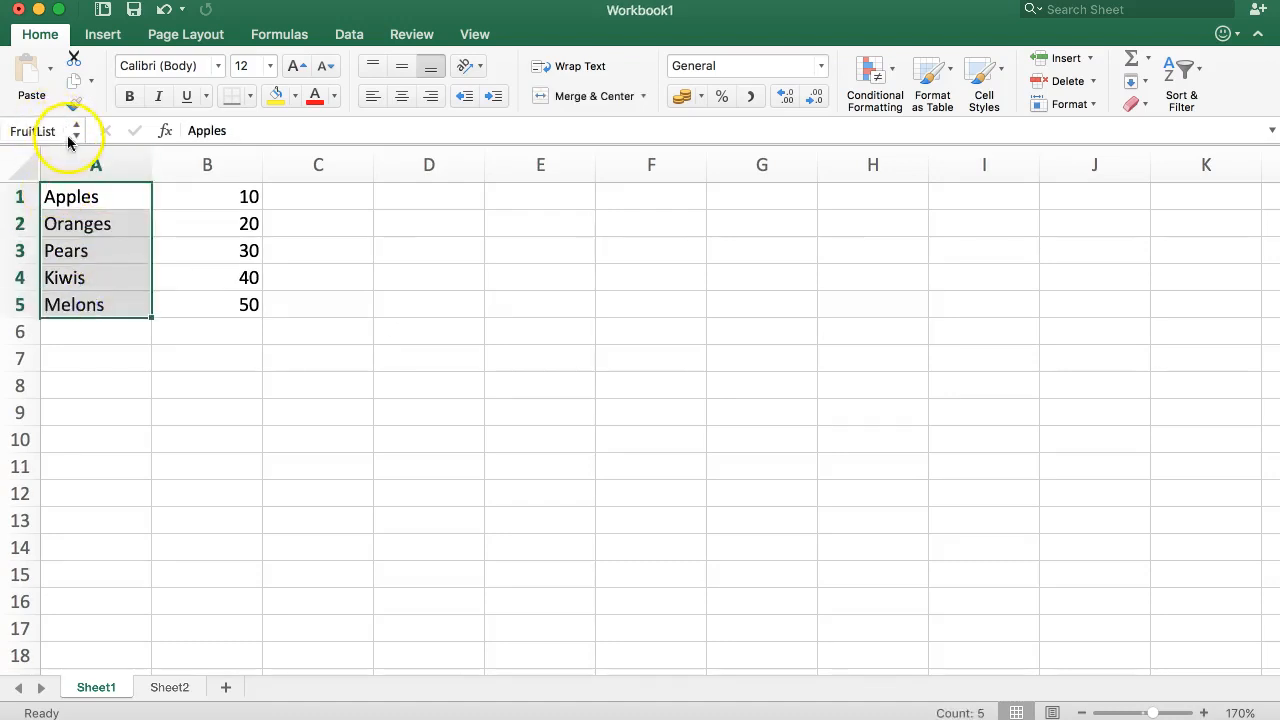
left_click(57, 131)
left_click(76, 131)
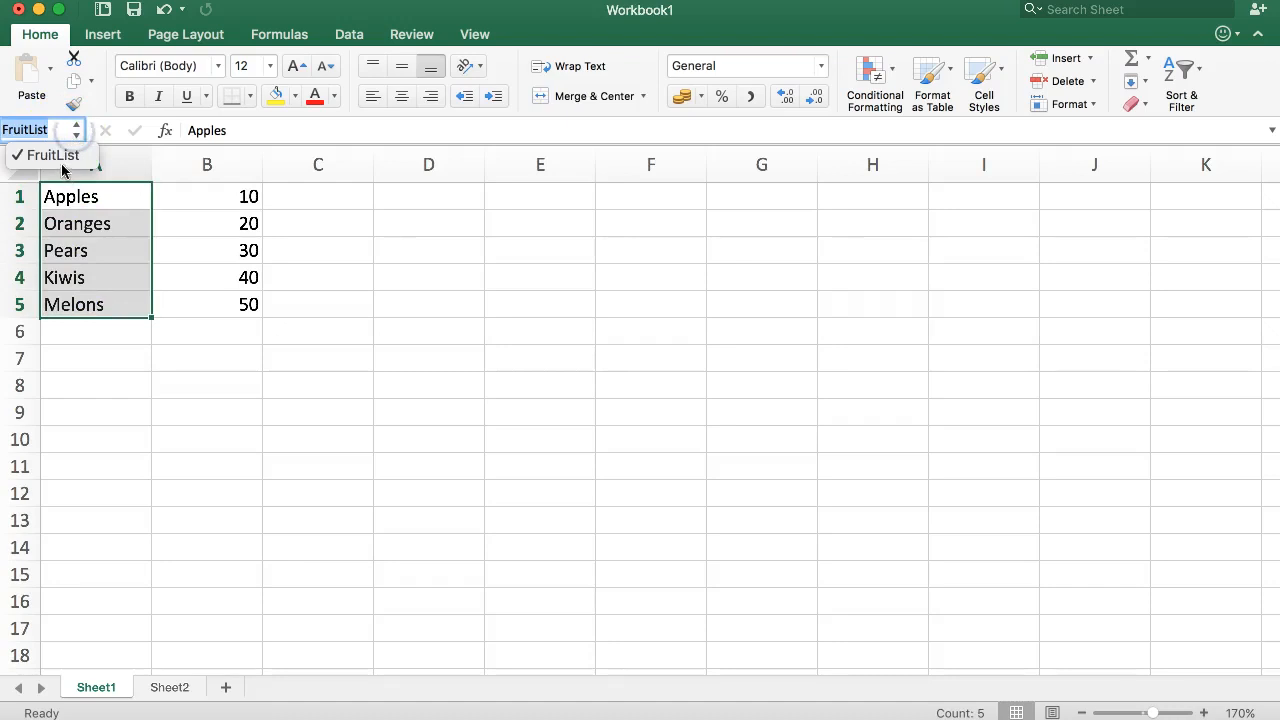
left_click(53, 155)
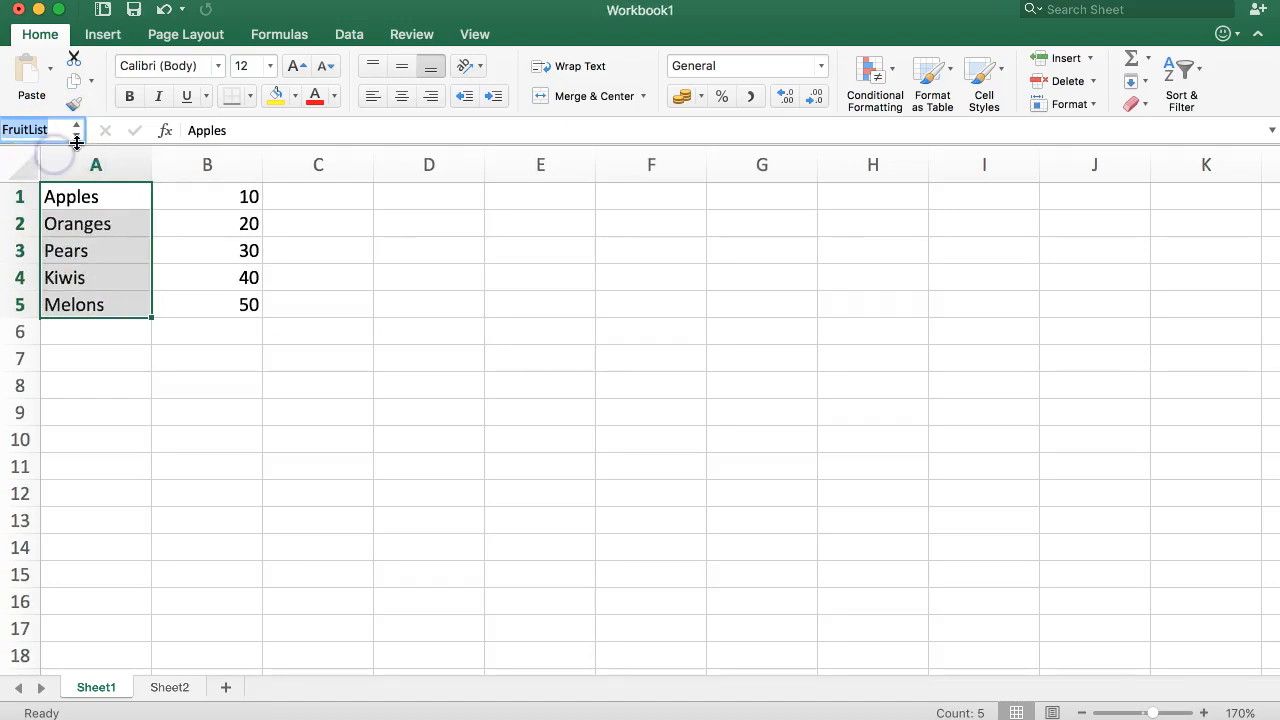
left_click(205, 410)
left_click_drag(104, 198, 102, 309)
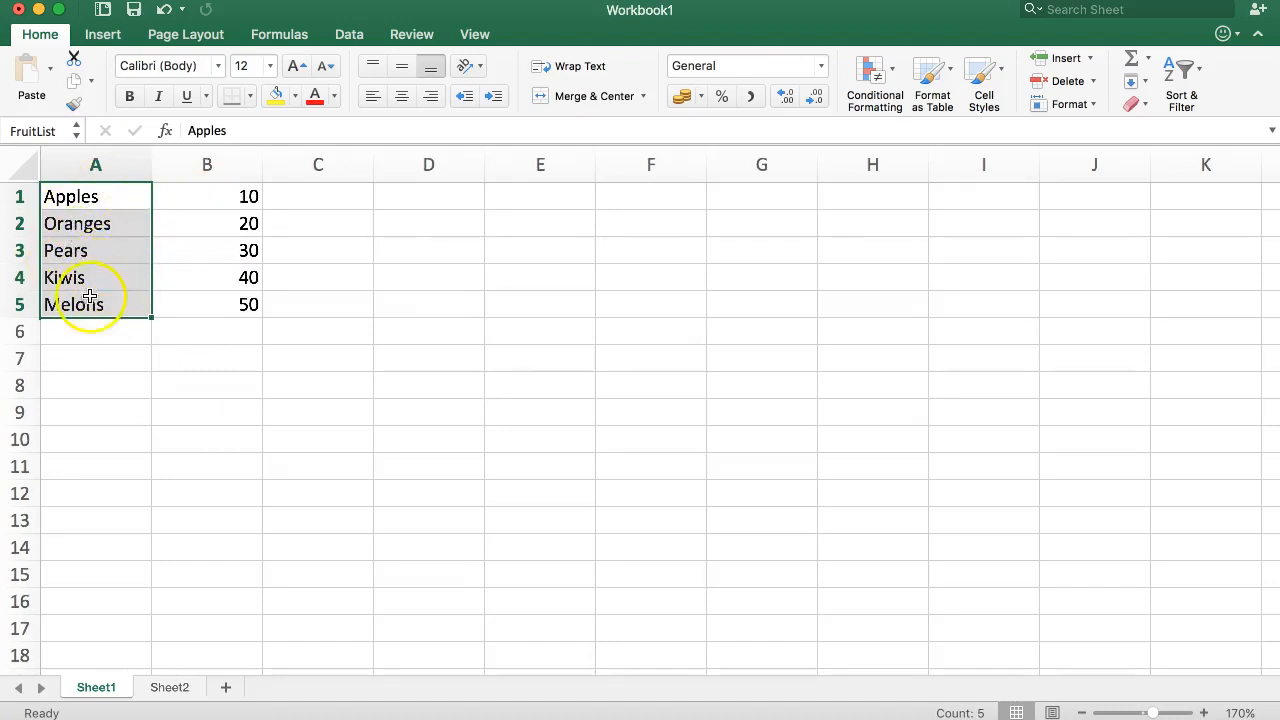
left_click(345, 37)
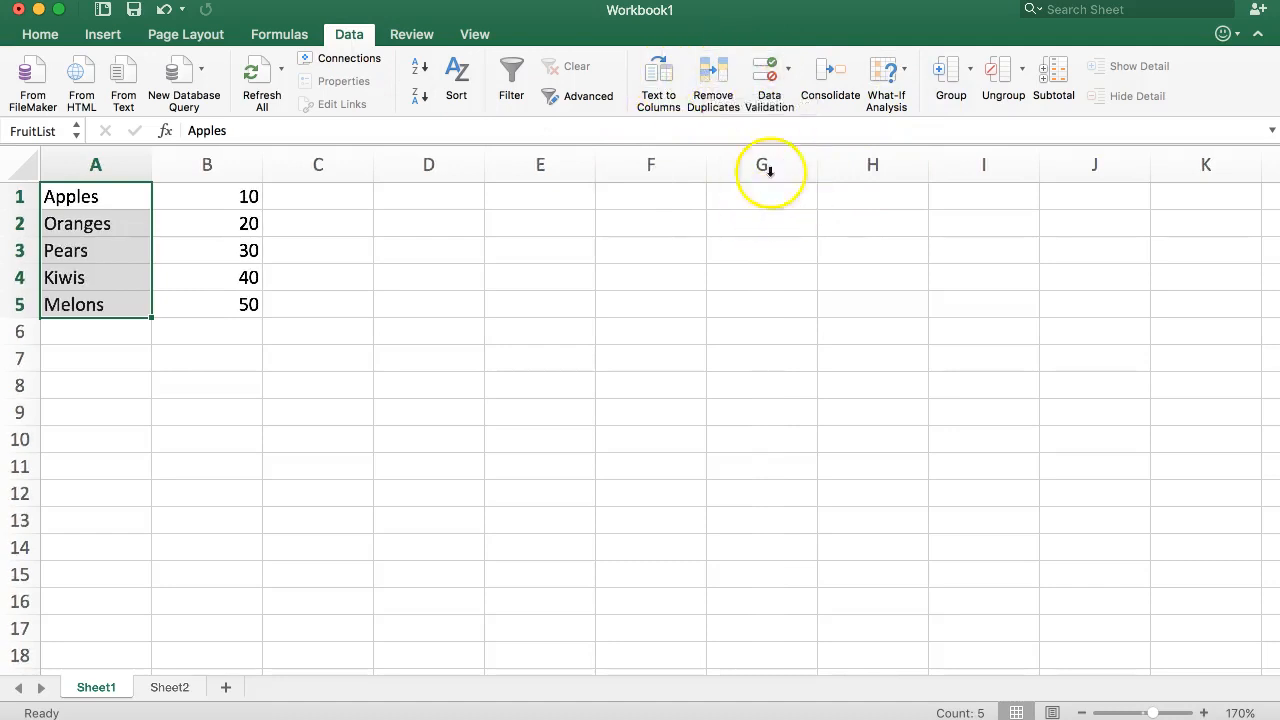
left_click(787, 70)
left_click(777, 70)
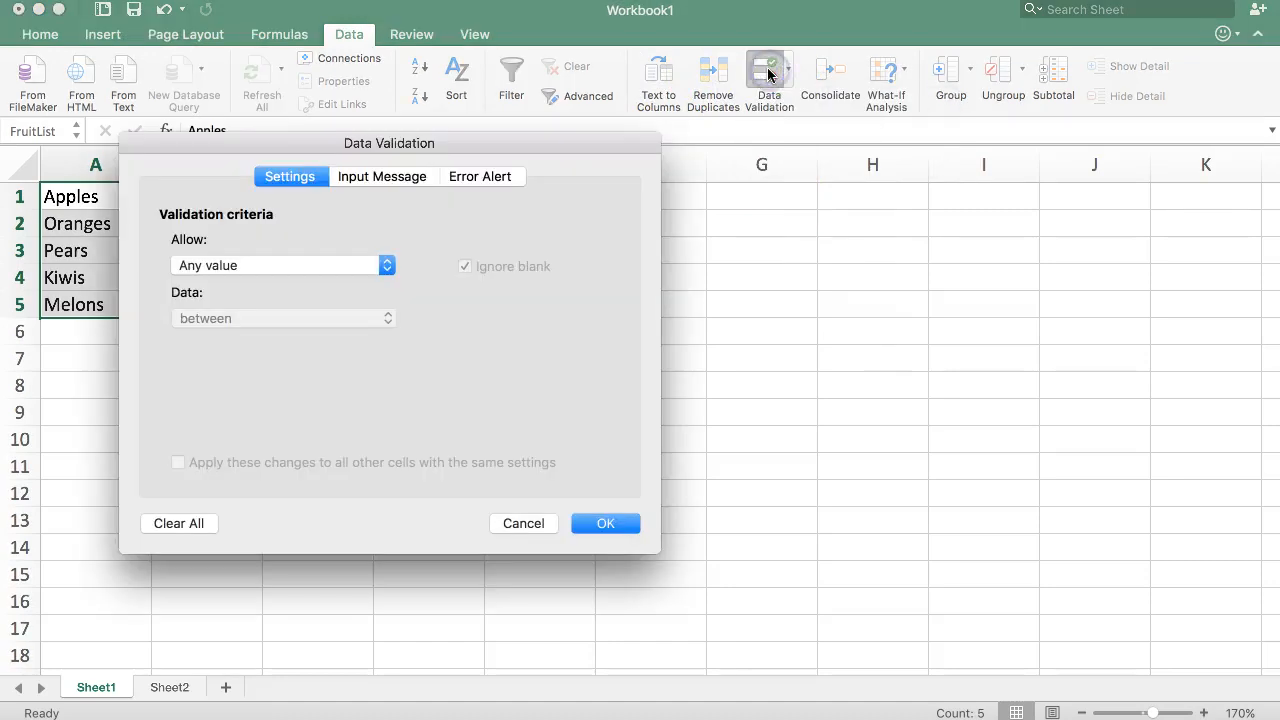
left_click_drag(551, 137, 876, 142)
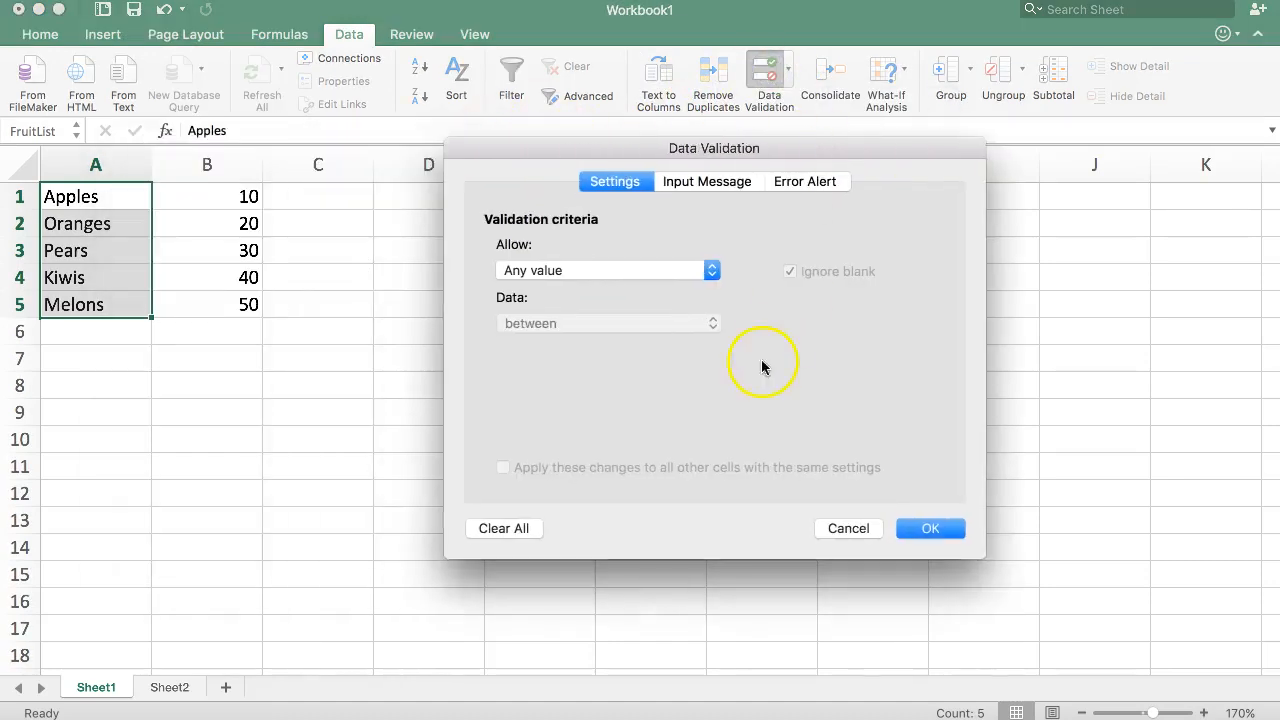
left_click(627, 267)
left_click(585, 325)
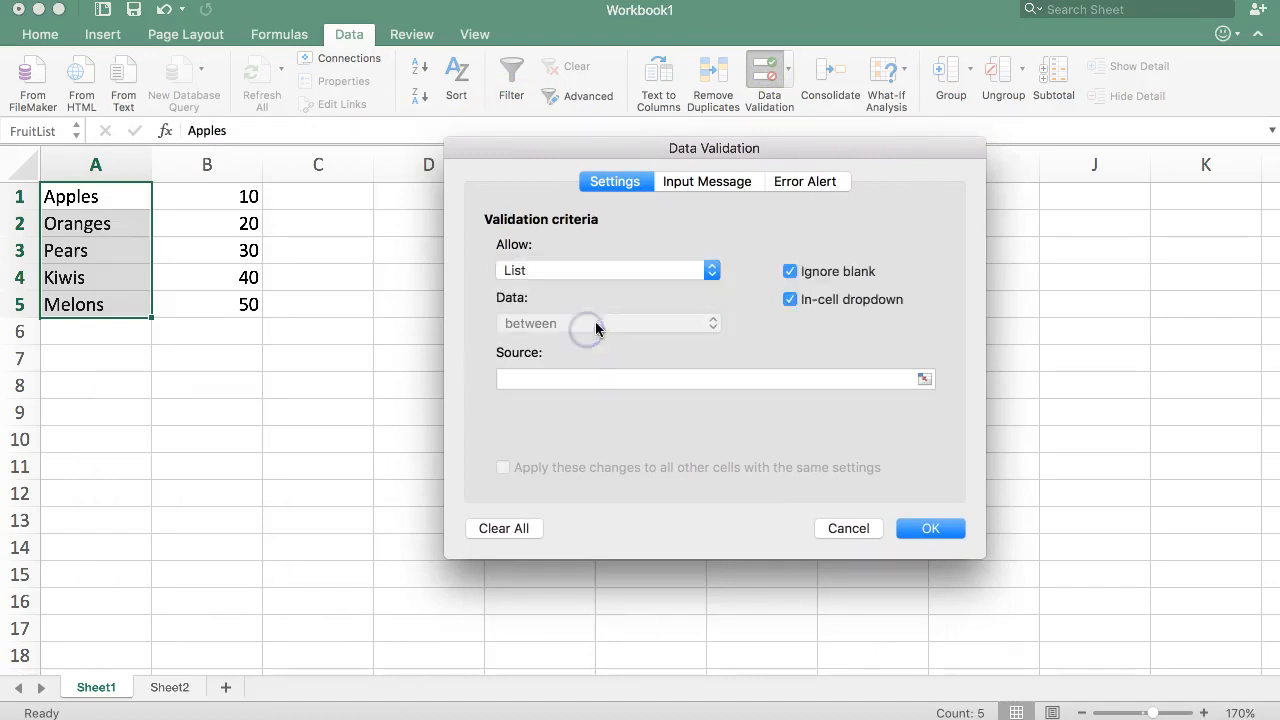
left_click(530, 382)
type("=")
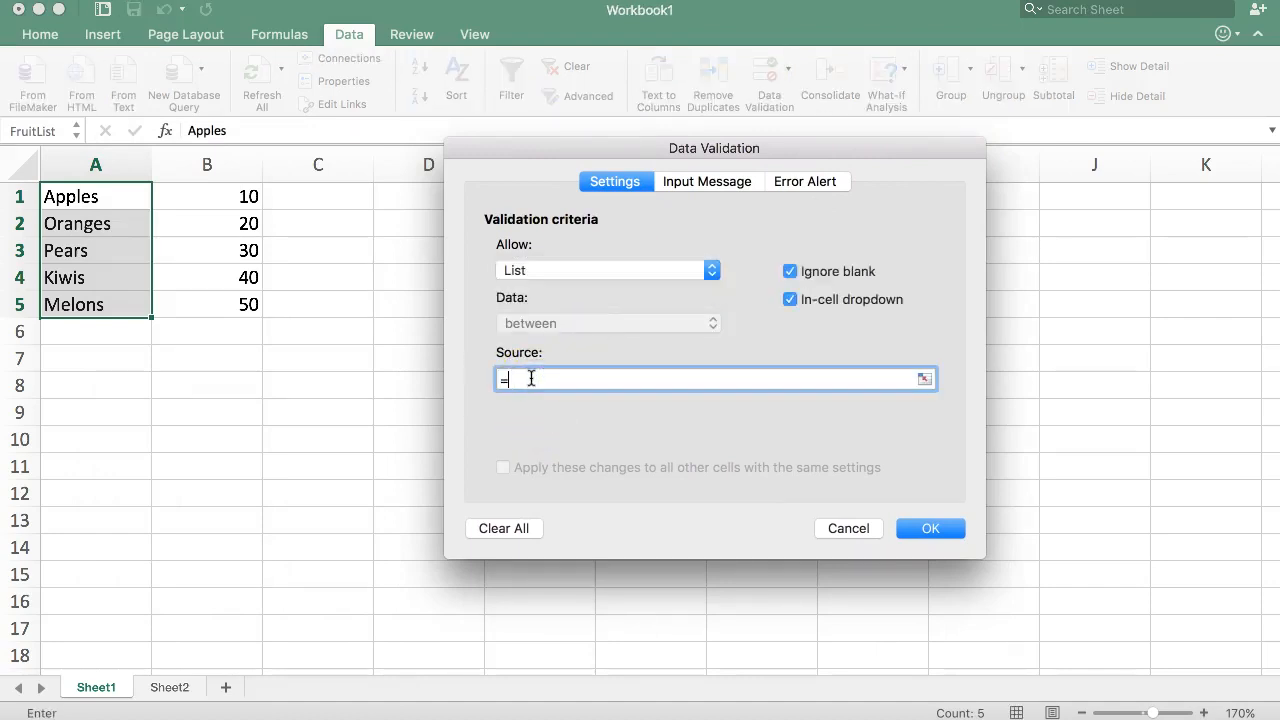
type("FruitList")
left_click(930, 530)
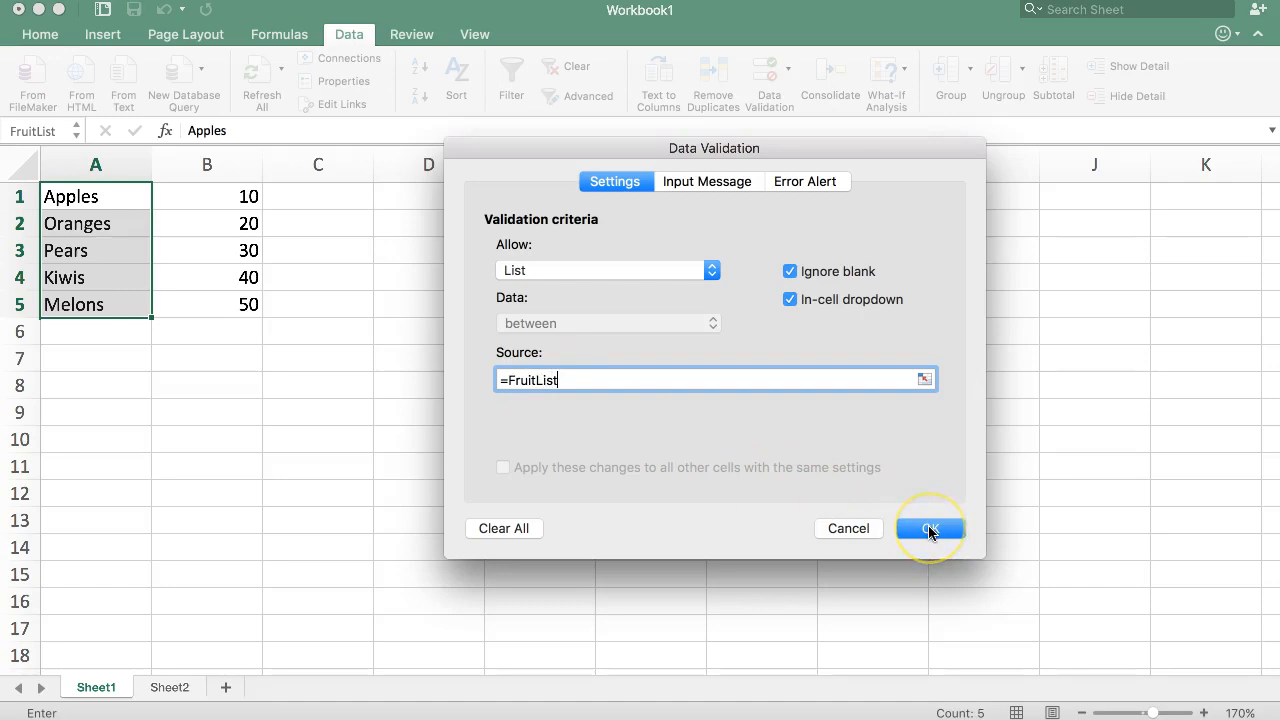
left_click(848, 528)
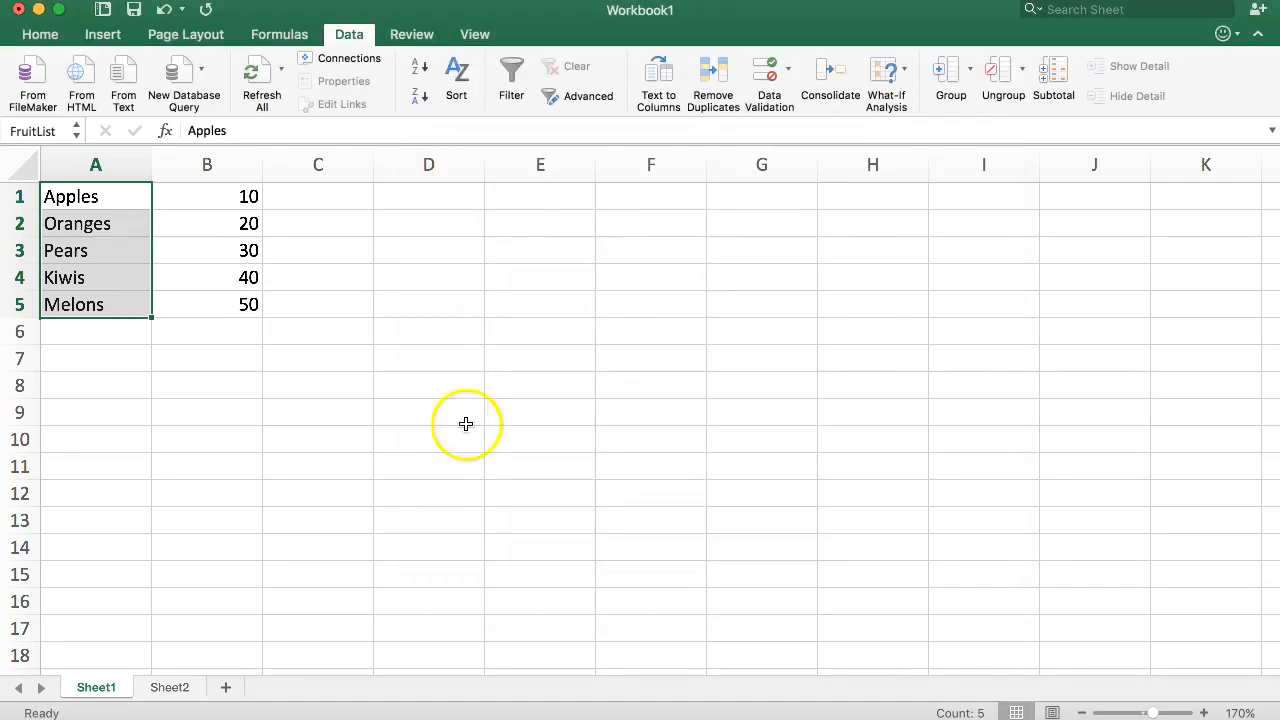
left_click(318, 385)
left_click(83, 196)
left_click(94, 303)
left_click_drag(88, 200, 96, 305)
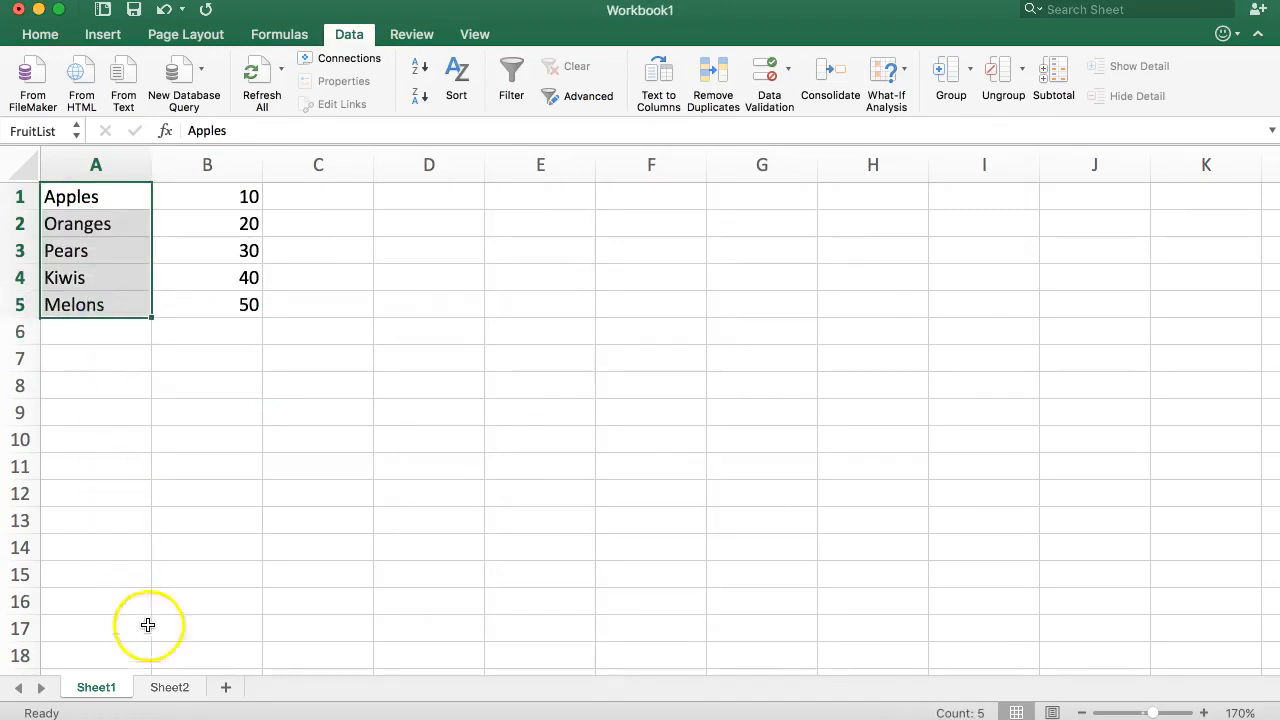
- Enter the label "VLOOKUP:" in cell A1 of Sheet2
left_click(172, 688)
left_click(115, 331)
left_click(140, 196)
left_click(120, 192)
type("VLOOKUP:")
key("Tab")
- Apply outside borders to cell B1 on Sheet2
left_click(185, 210)
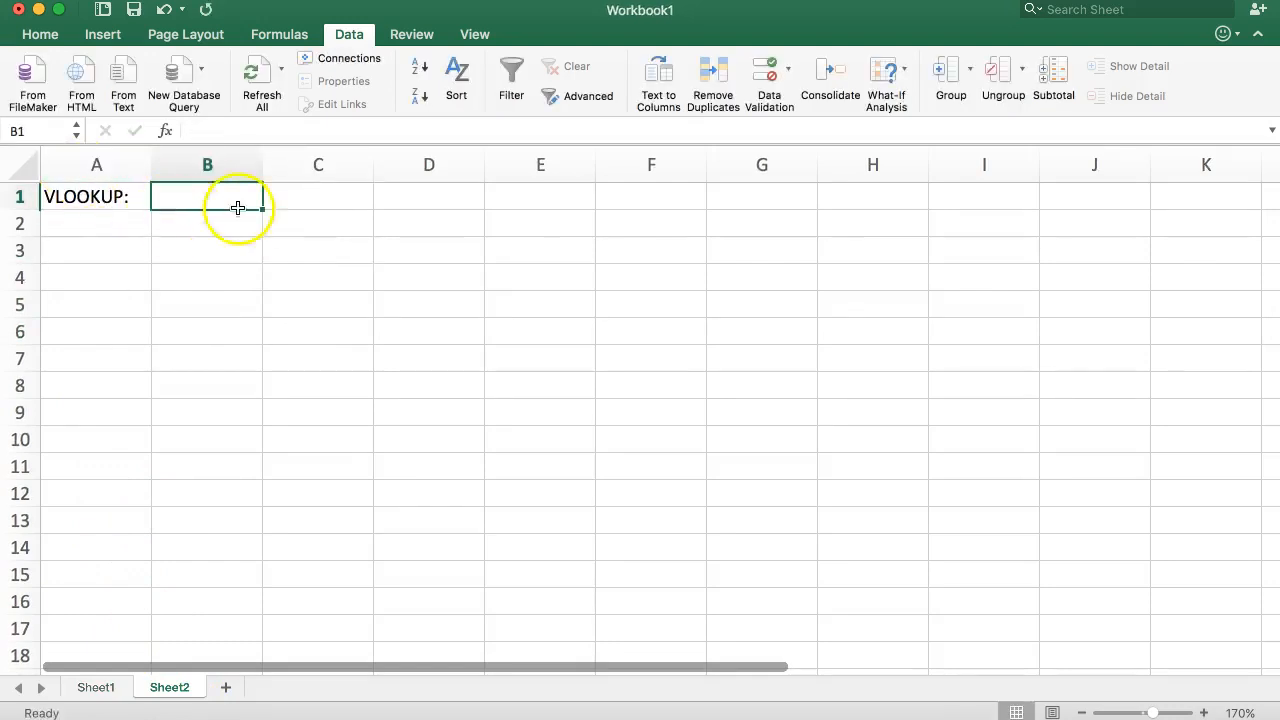
left_click(39, 38)
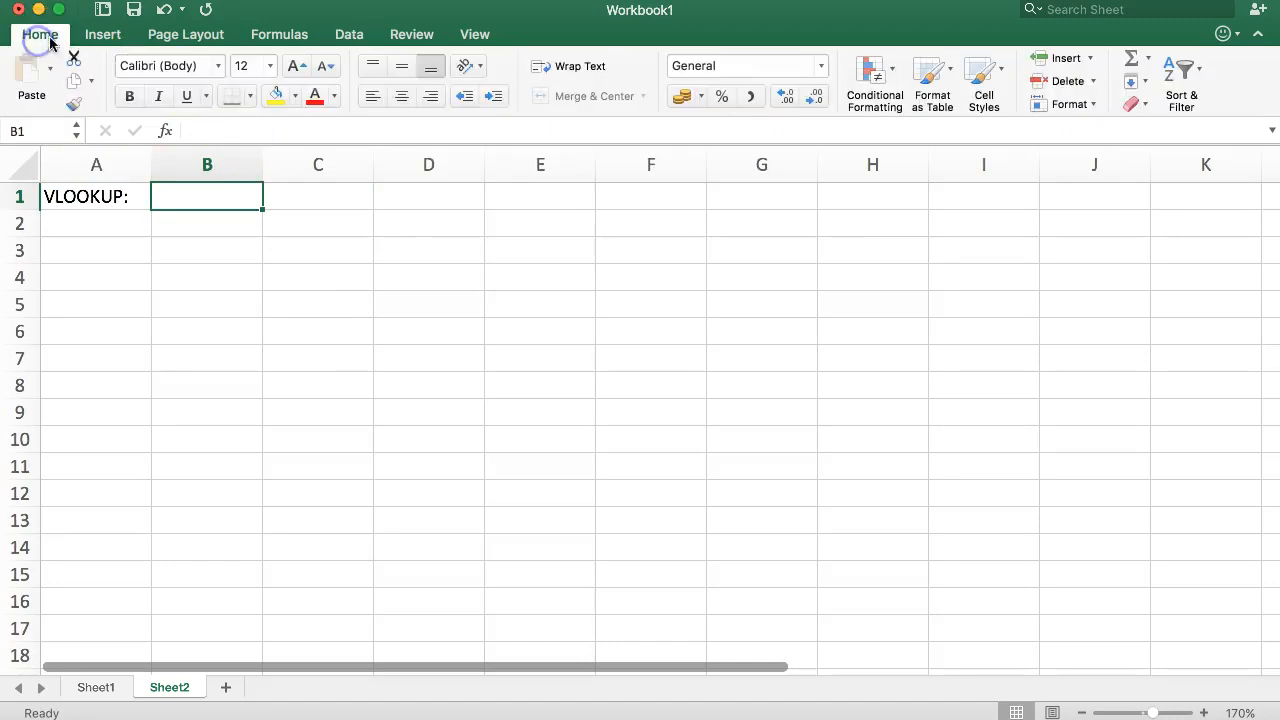
left_click(250, 97)
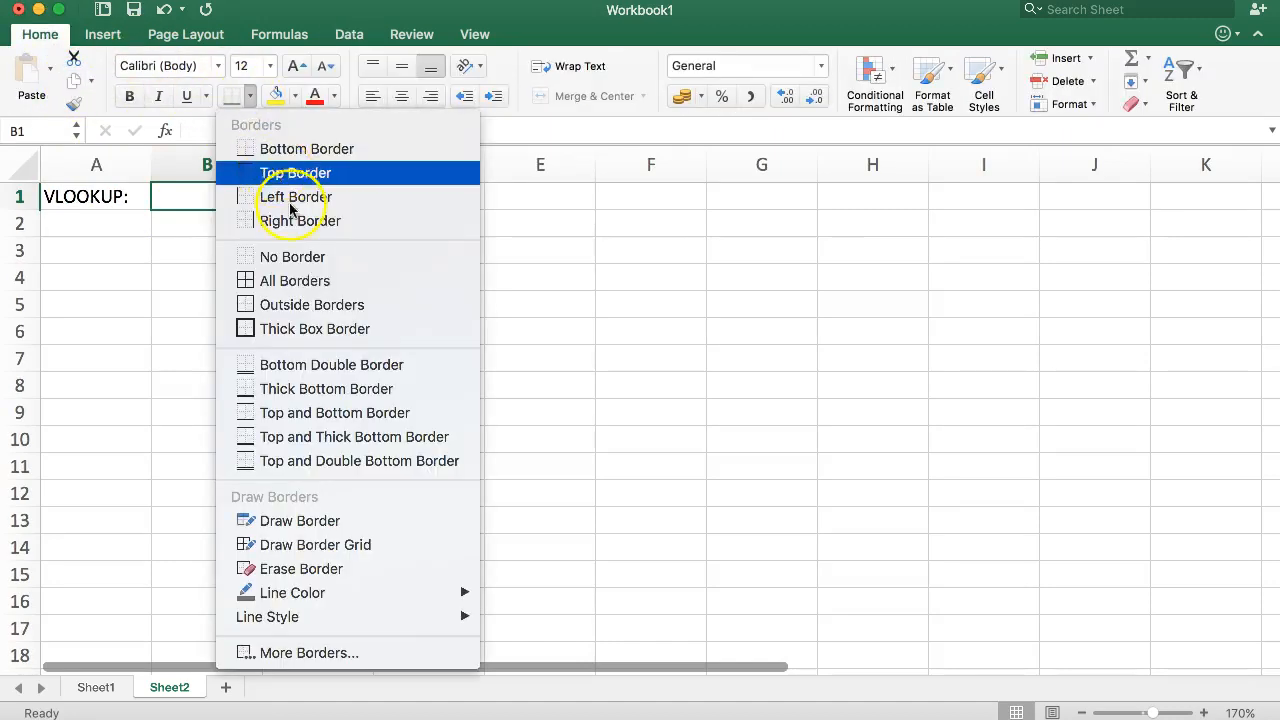
left_click(286, 297)
left_click(214, 197)
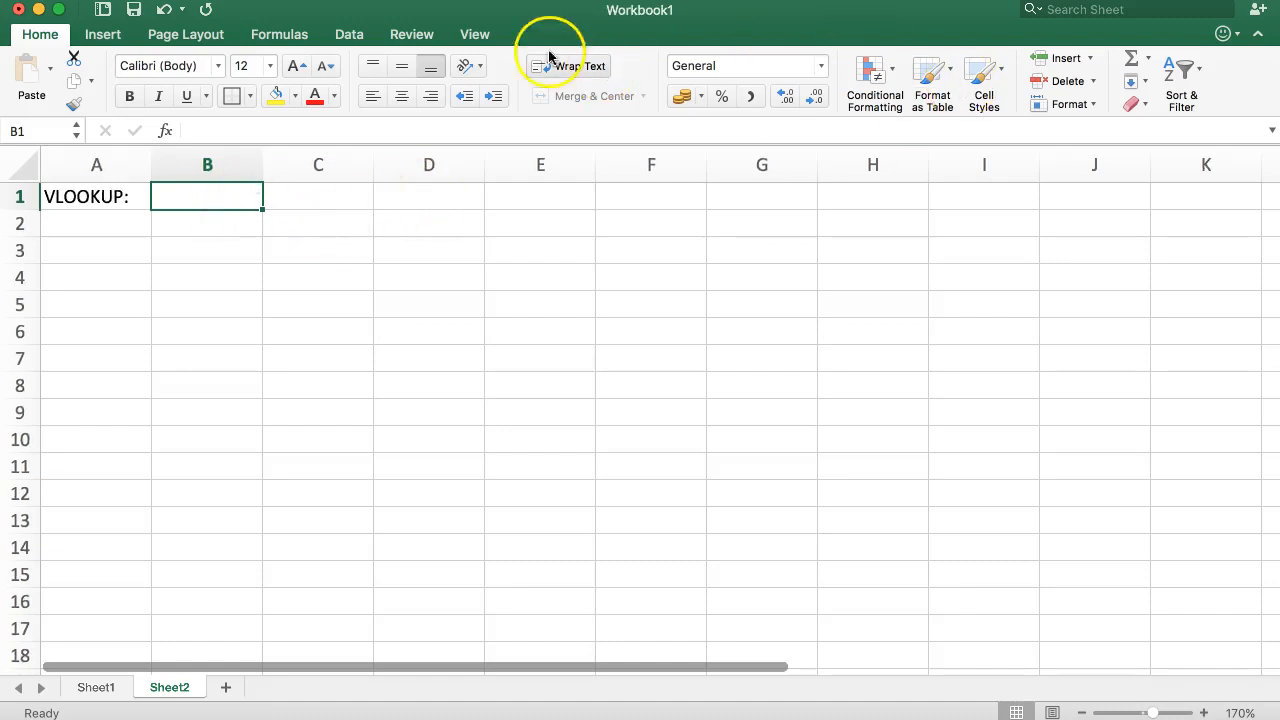
- Add data validation to cell B1 on Sheet2 that allows a list with the source =FruitList
left_click(100, 688)
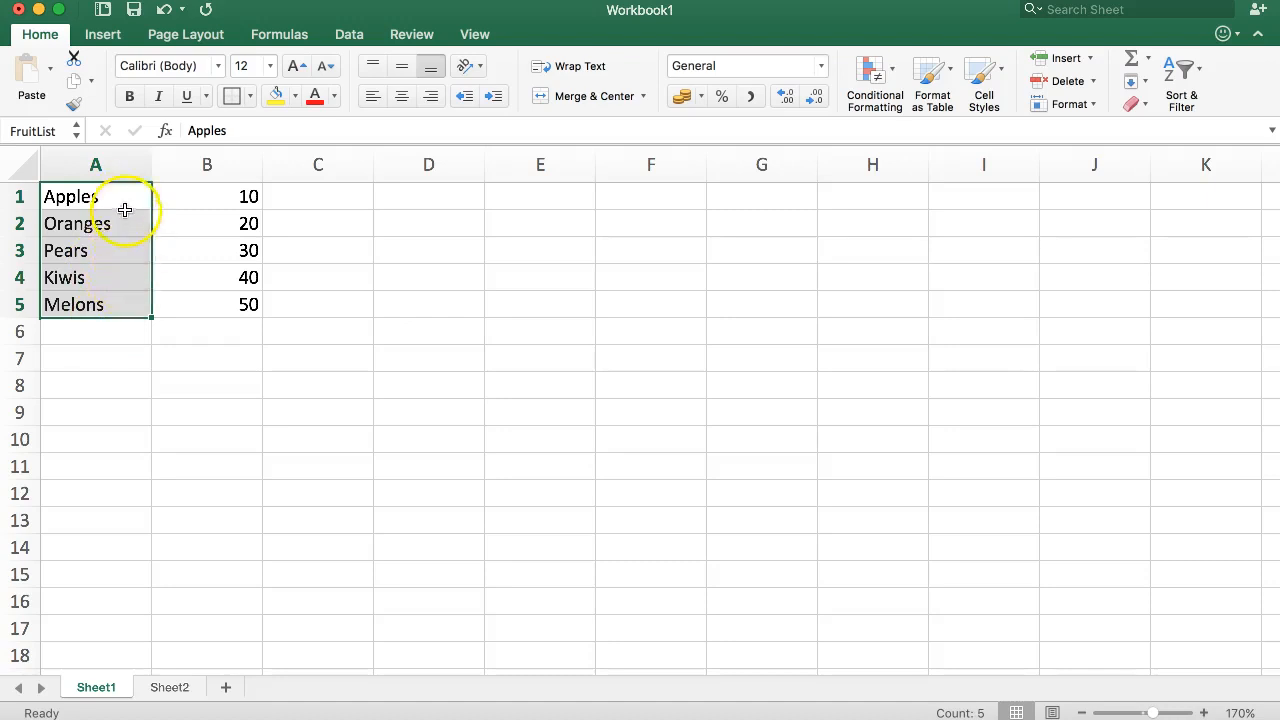
left_click(181, 687)
left_click(220, 197)
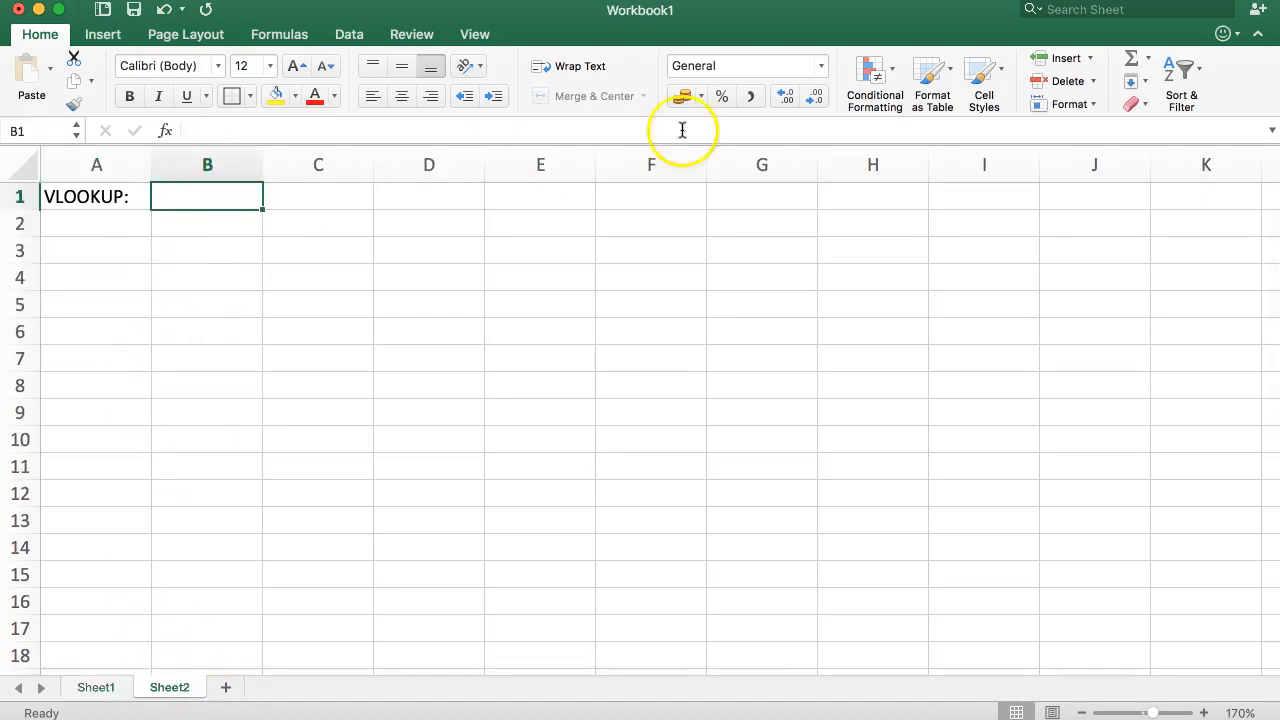
left_click(362, 38)
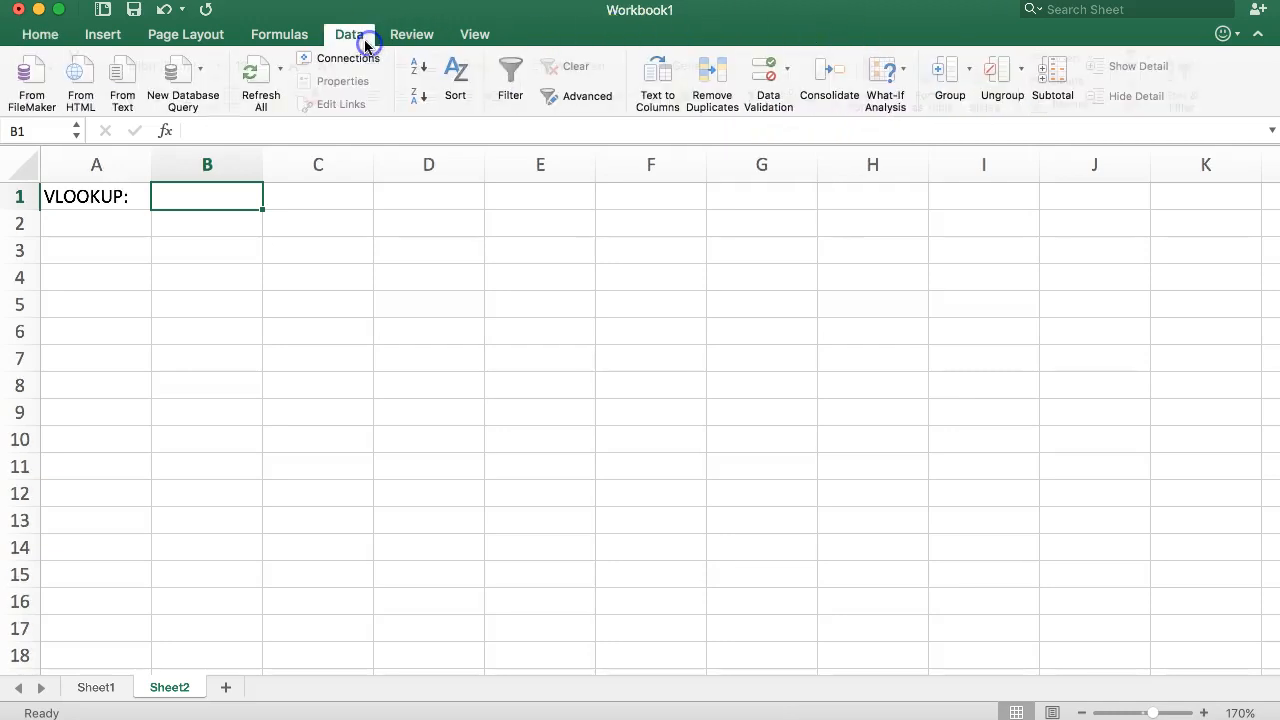
left_click(767, 80)
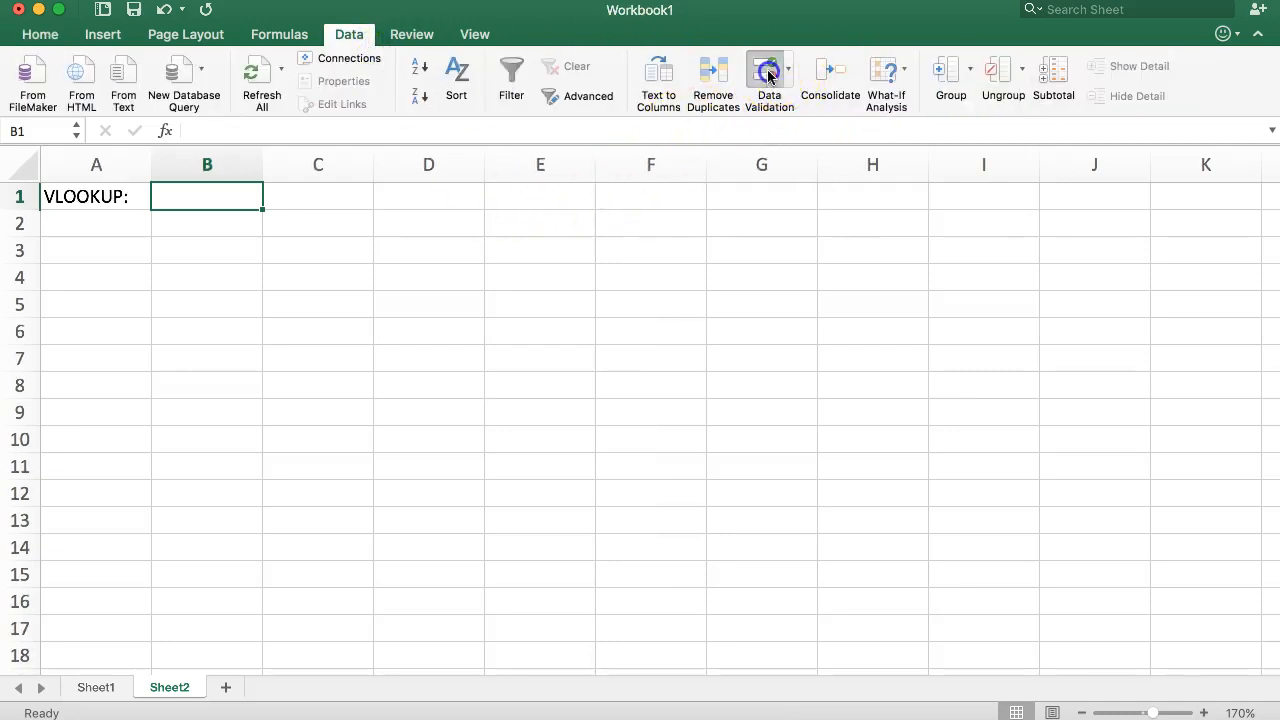
left_click(656, 263)
left_click(560, 326)
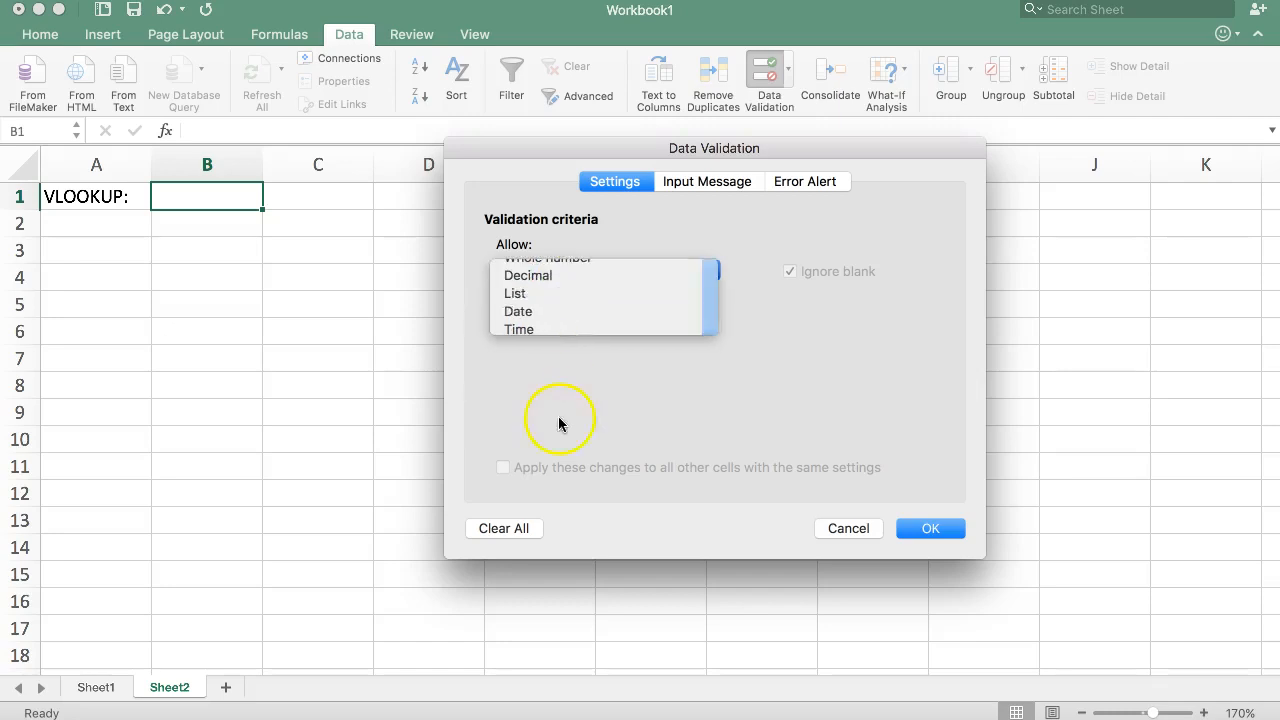
left_click(548, 385)
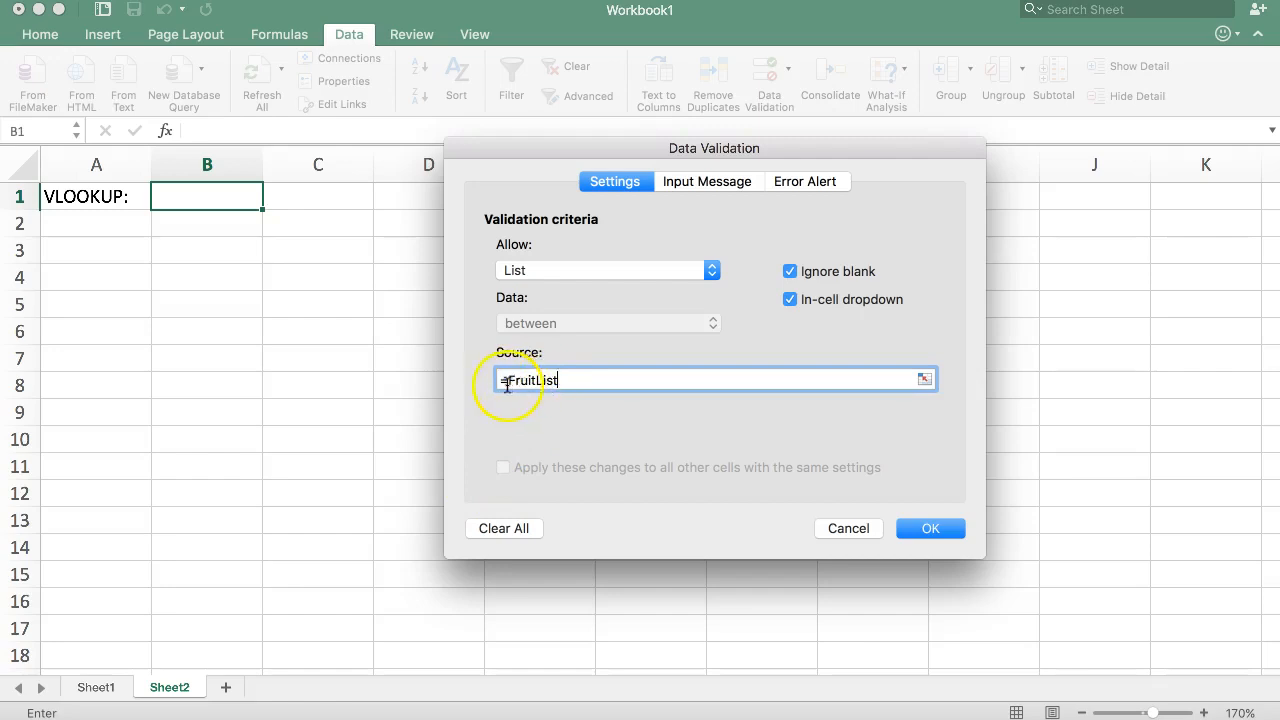
left_click(935, 533)
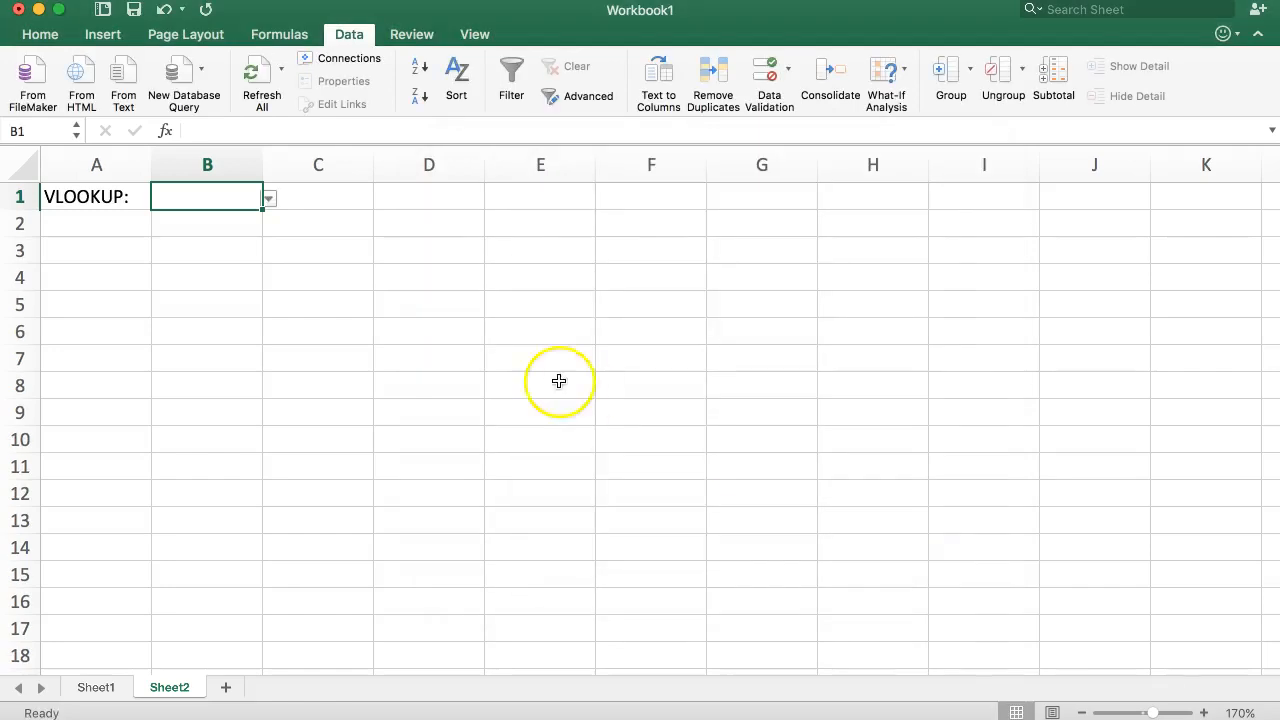
- Test the drop-down in B1 by choosing Oranges, Pears, Kiwis and Melons in turn, and finish with Apples
left_click(267, 198)
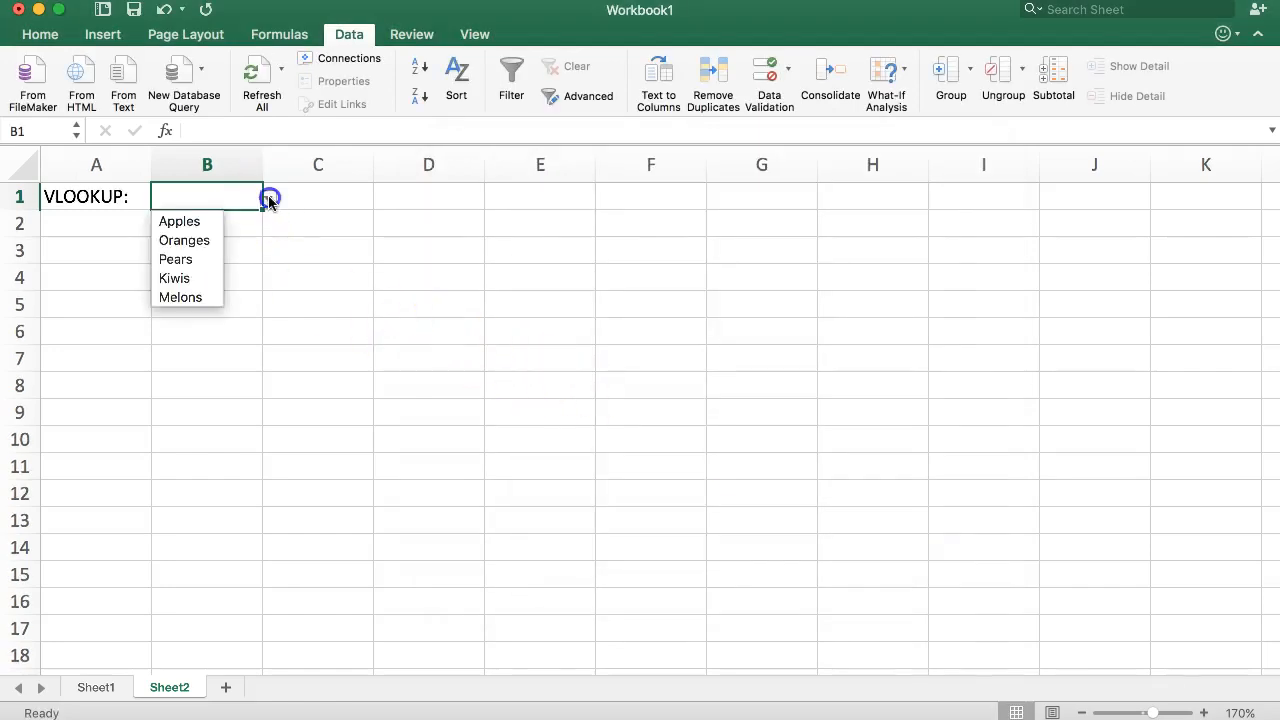
left_click(195, 240)
left_click(267, 199)
left_click(199, 259)
left_click(270, 200)
left_click(195, 278)
left_click(269, 199)
left_click(192, 299)
left_click(269, 199)
left_click(175, 224)
left_click(177, 282)
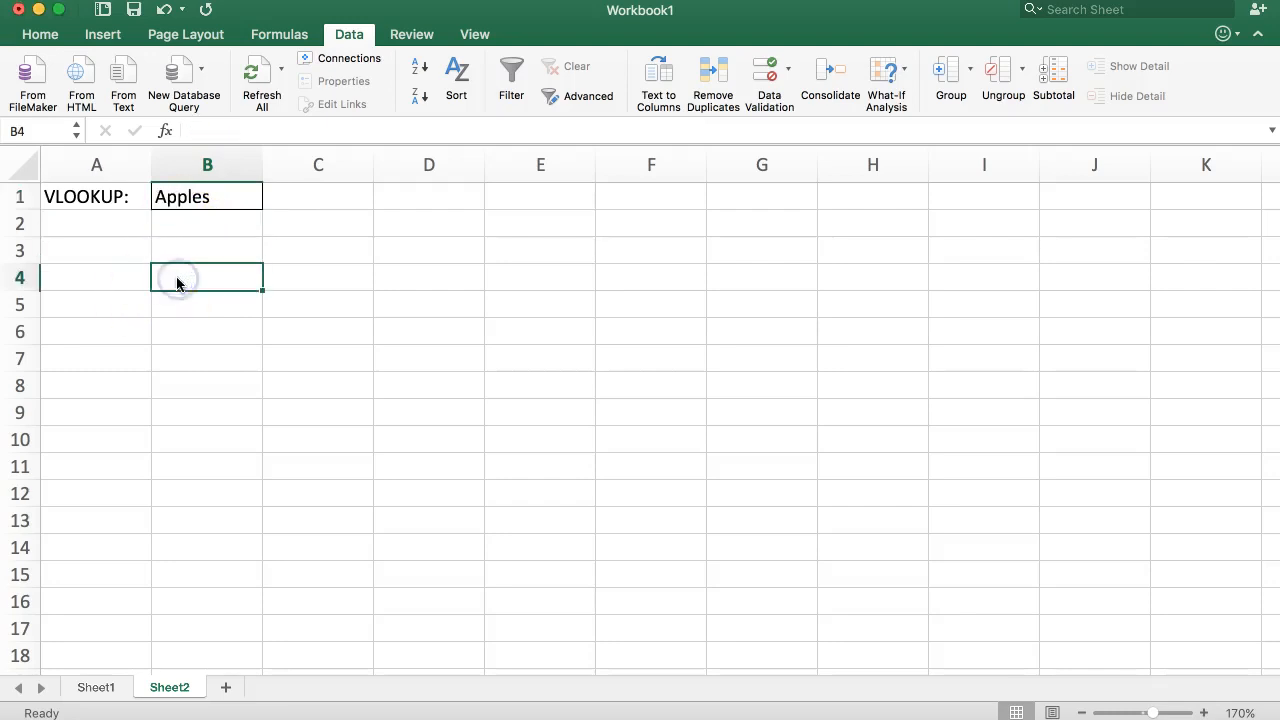